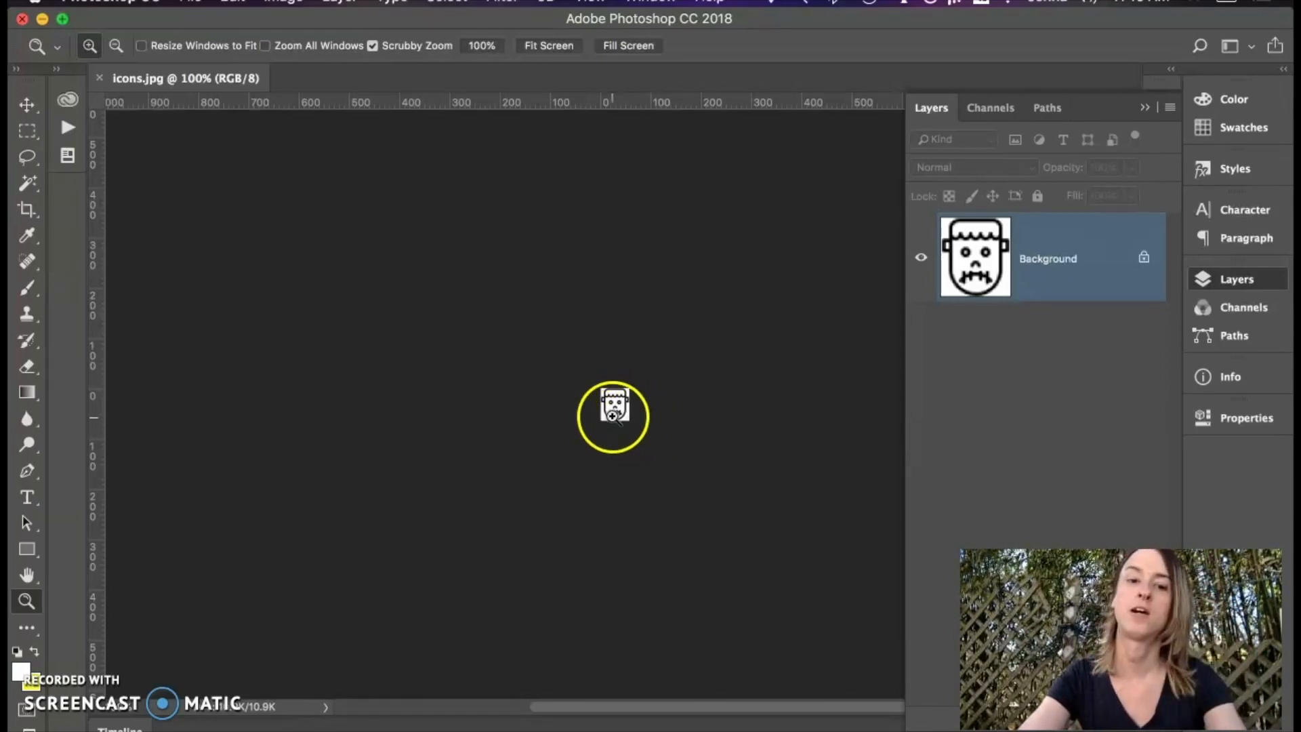
# Zoom in on the Frankenstein icon and check its pixel dimensions and resolution in Image Size without changing anything.
pyautogui.moveTo(611, 414); pyautogui.dragTo(662, 325)
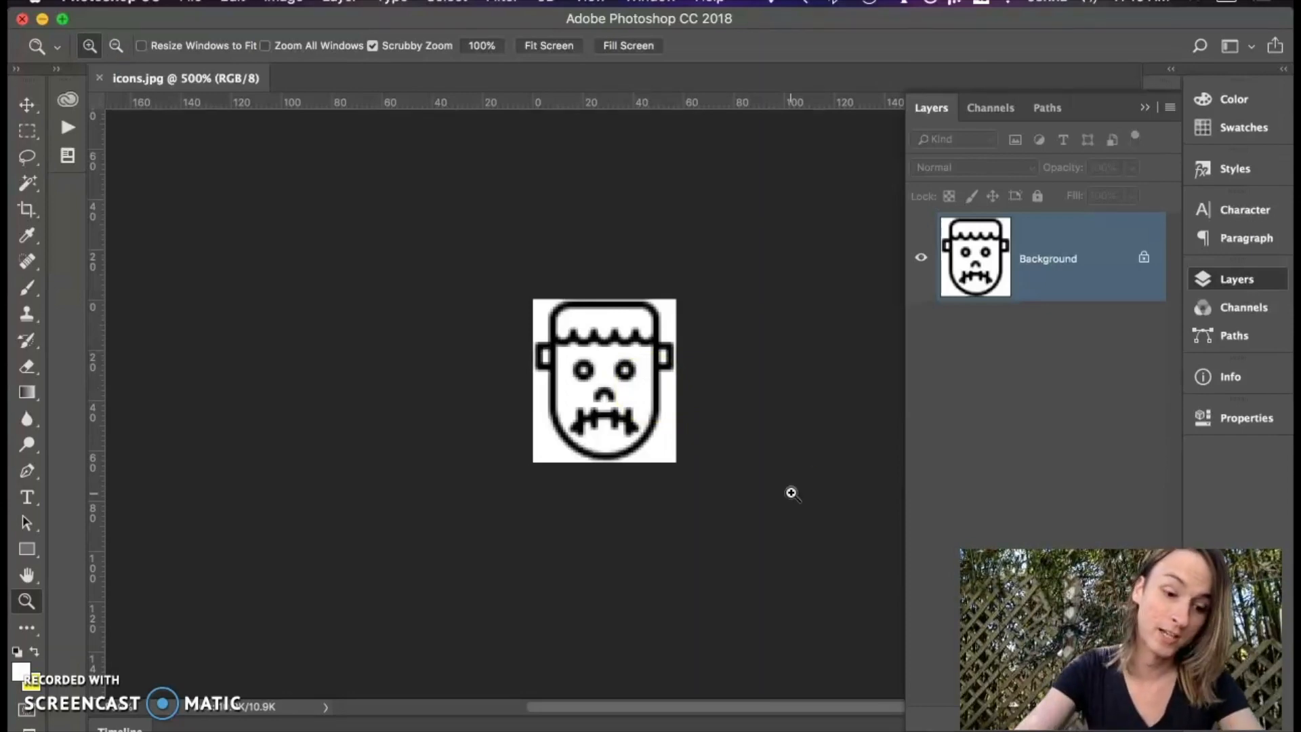
pyautogui.press('super+alt+i')
pyautogui.click(764, 536)
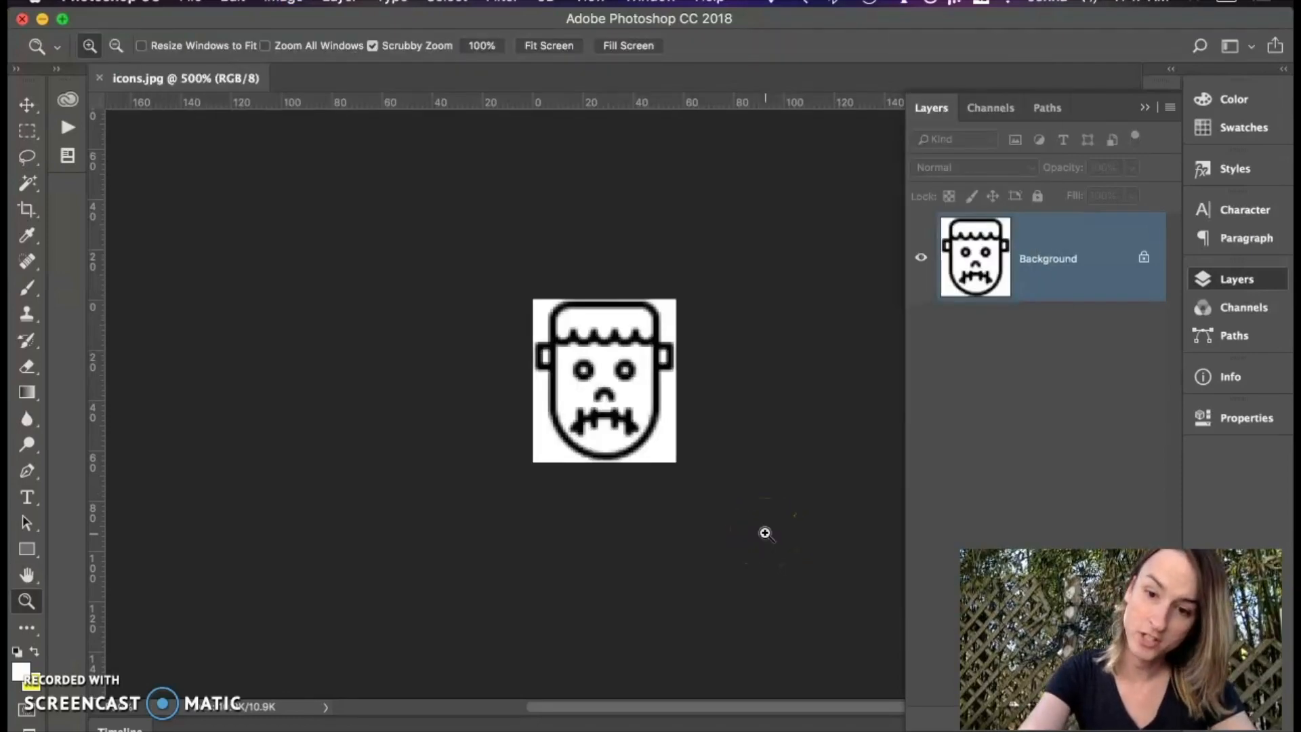
pyautogui.press('super+alt+i')
pyautogui.moveTo(767, 518); pyautogui.dragTo(787, 442)
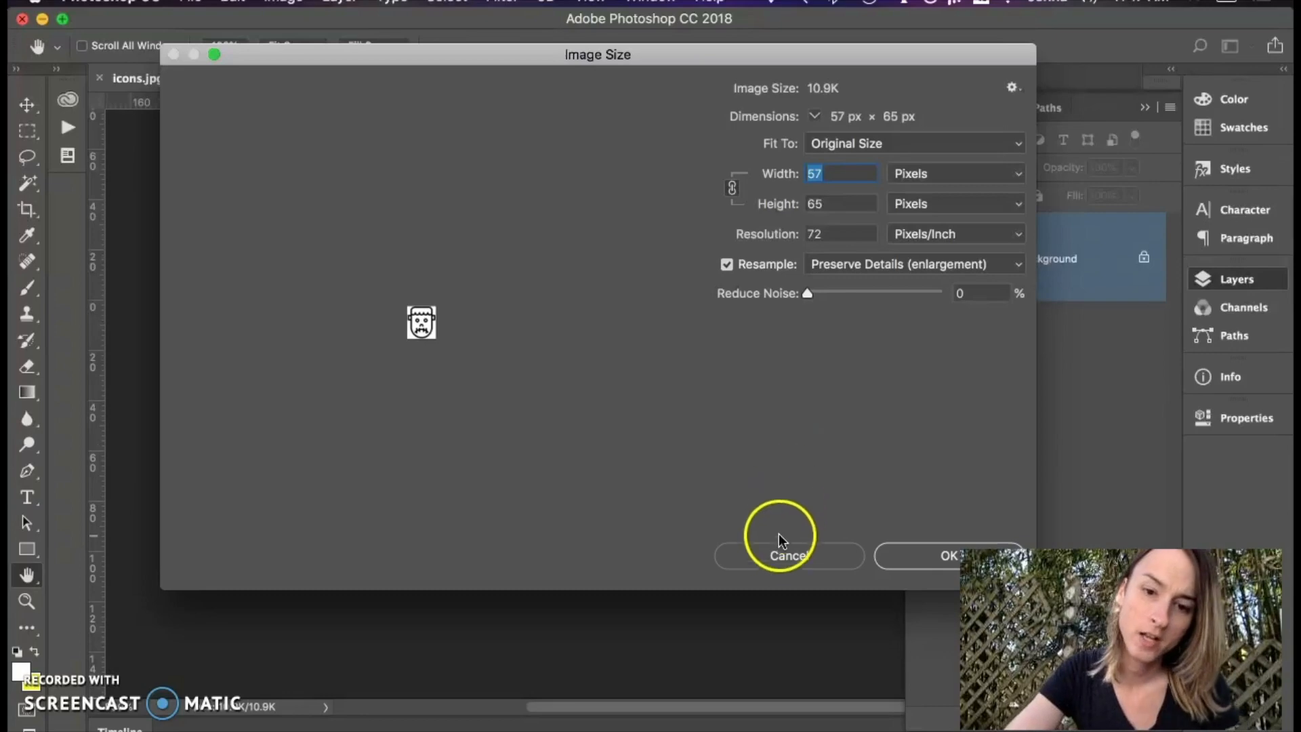
pyautogui.click(786, 555)
# Open icons.jpg from the desktop in Illustrator and apply the default Image Trace to the icon.
pyautogui.click(845, 517)
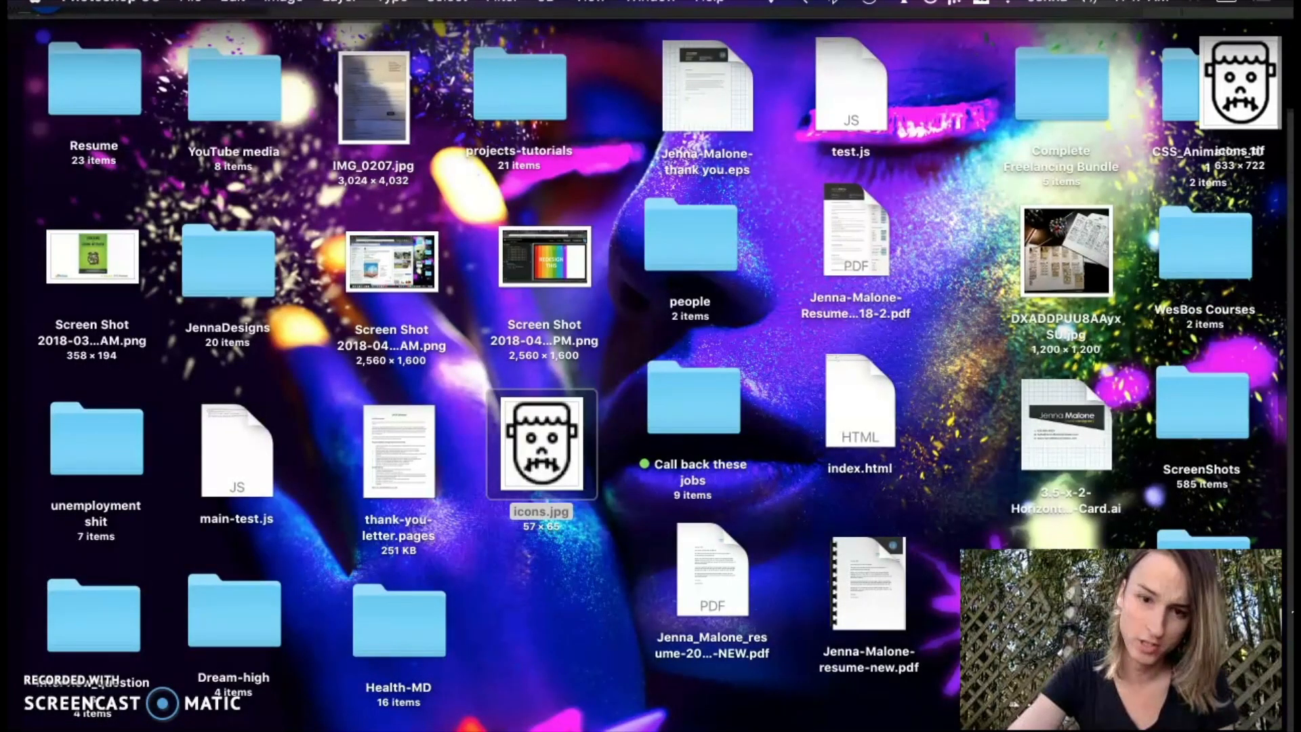
pyautogui.moveTo(553, 489); pyautogui.dragTo(546, 482)
pyautogui.moveTo(587, 730); pyautogui.dragTo(603, 730)
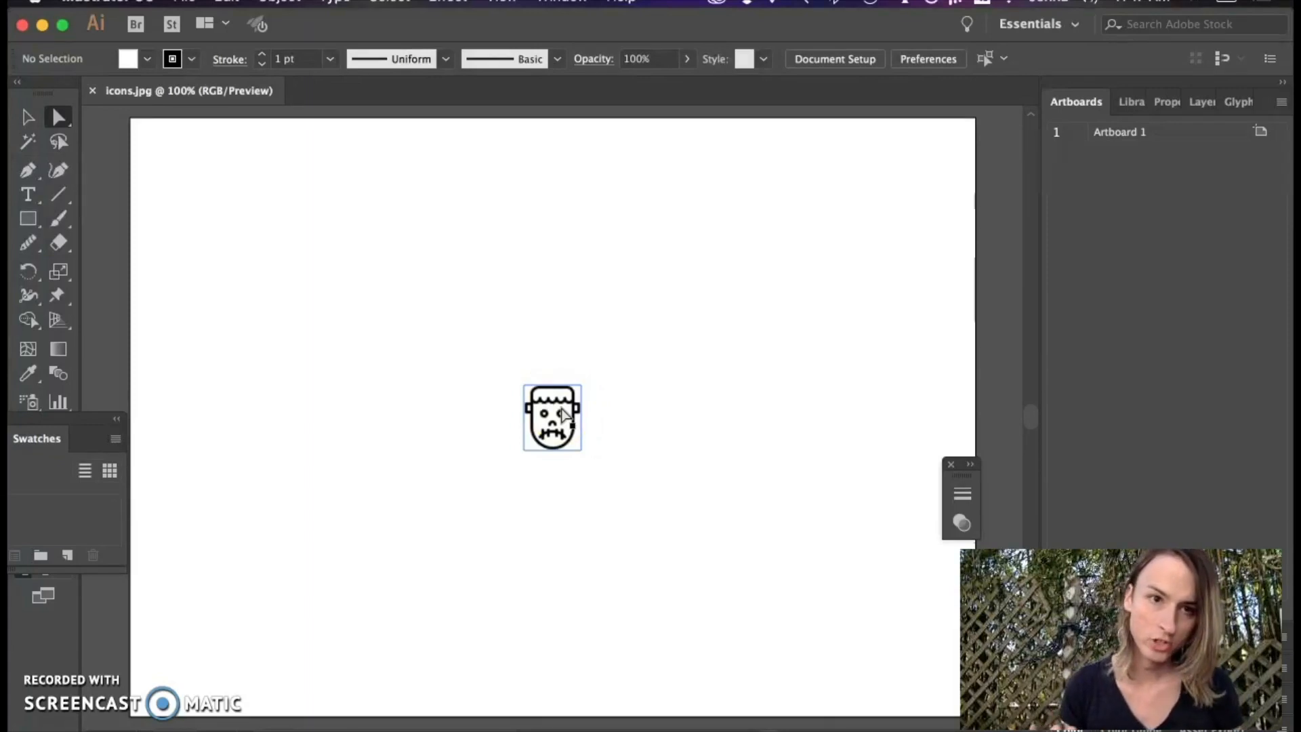
pyautogui.click(562, 417)
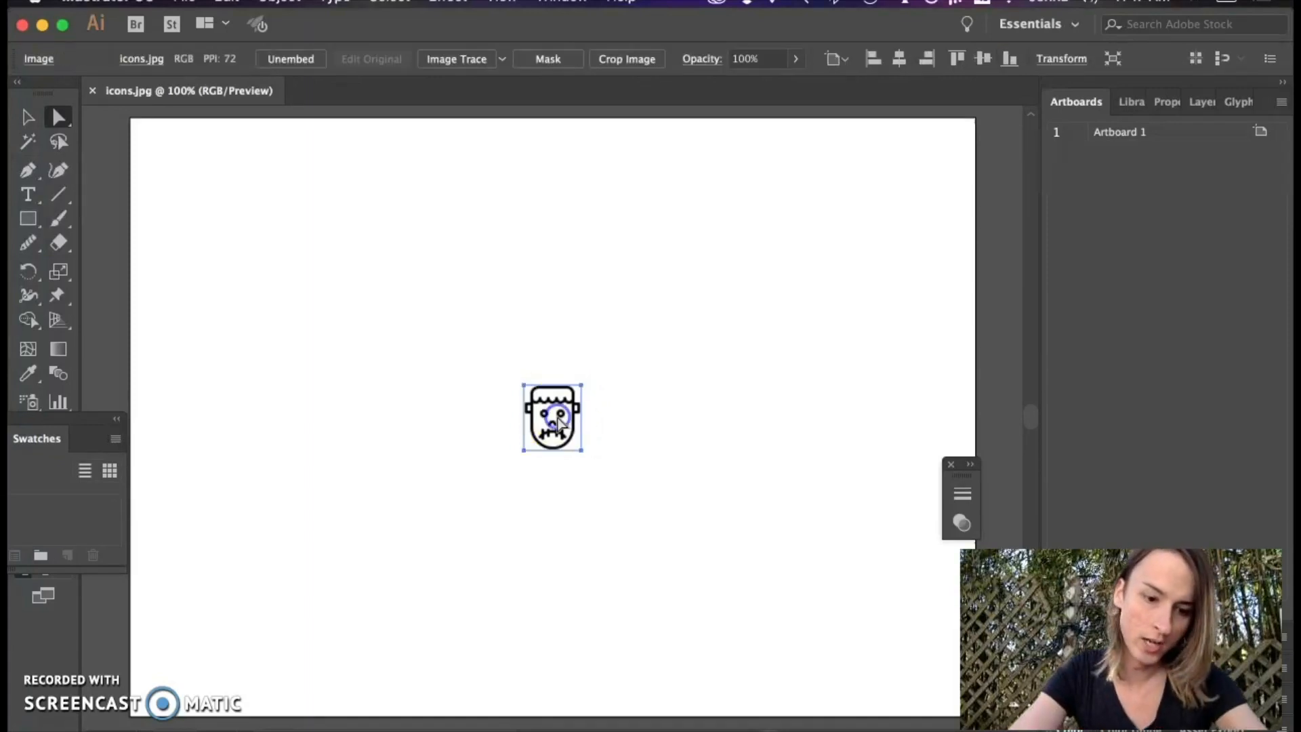
pyautogui.press('z')
pyautogui.moveTo(489, 366); pyautogui.dragTo(653, 517)
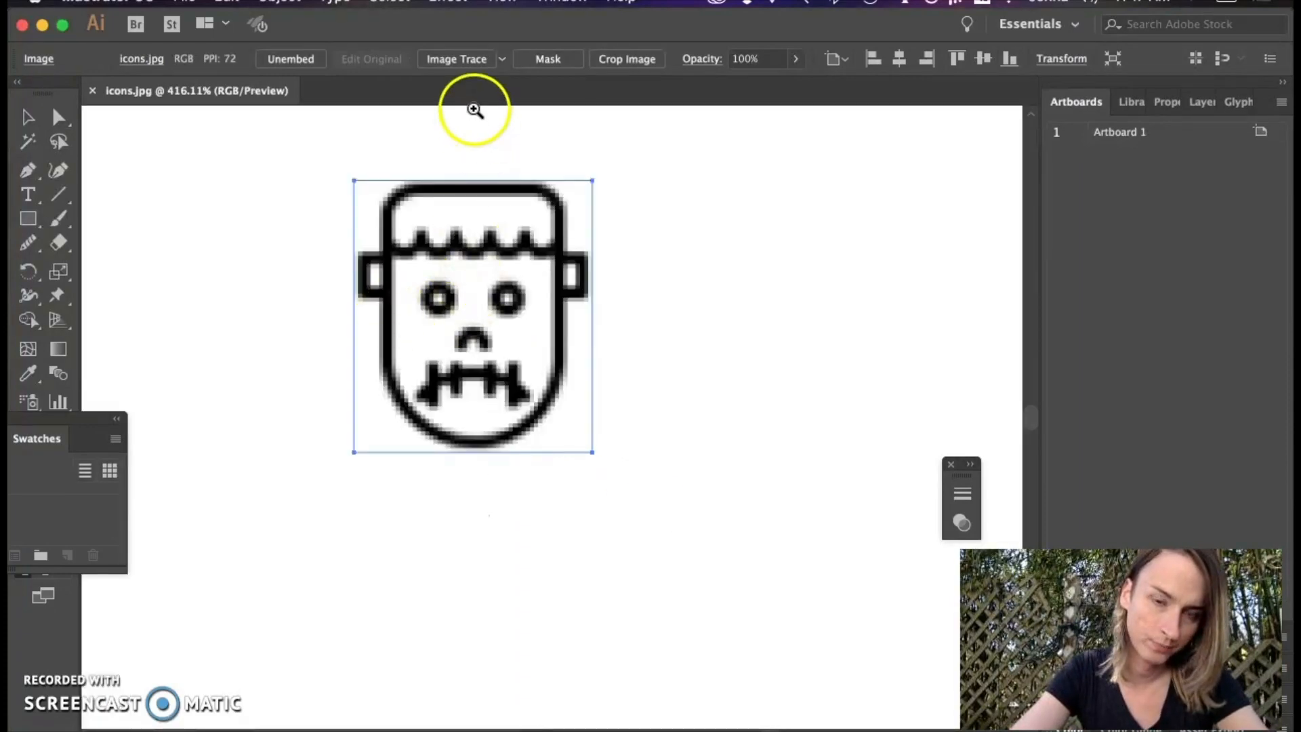
pyautogui.press('v')
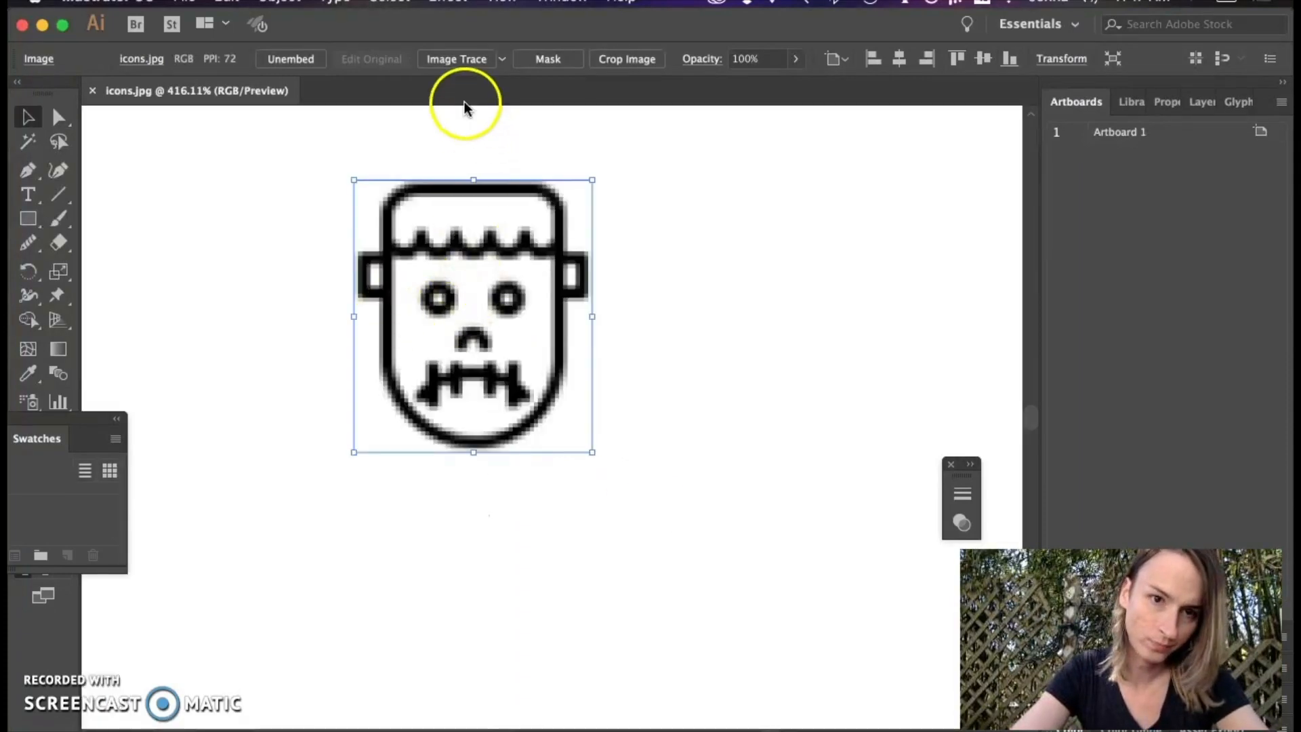
pyautogui.click(450, 62)
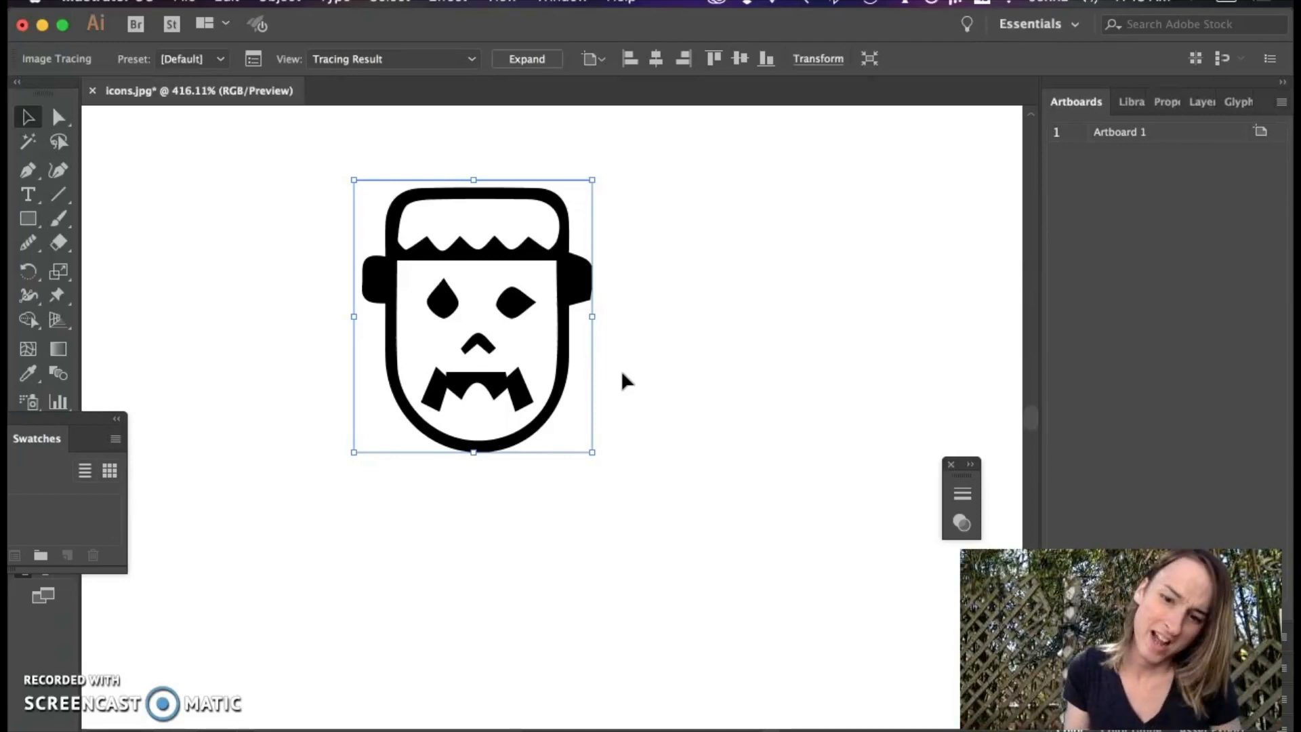
# Deselect the traced icon and close the icons.jpg document without saving.
pyautogui.click(670, 380)
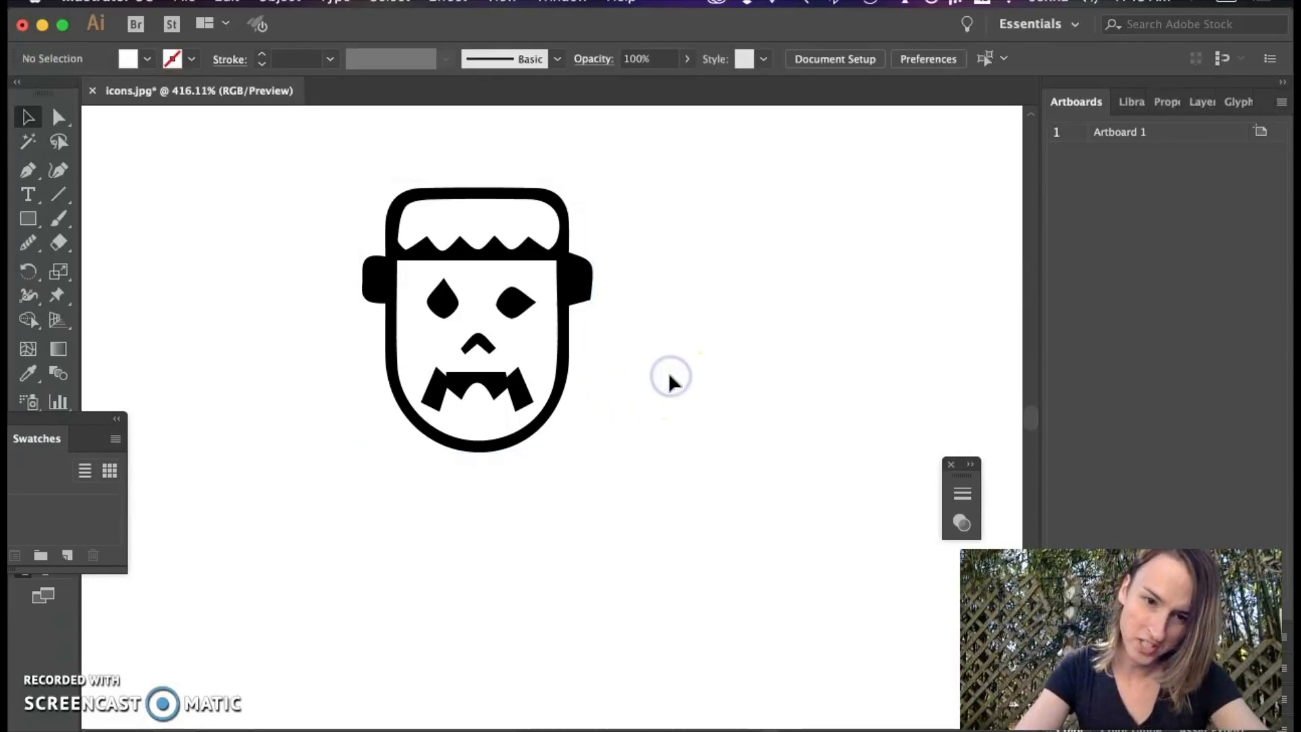
pyautogui.press('super+w')
pyautogui.click(663, 426)
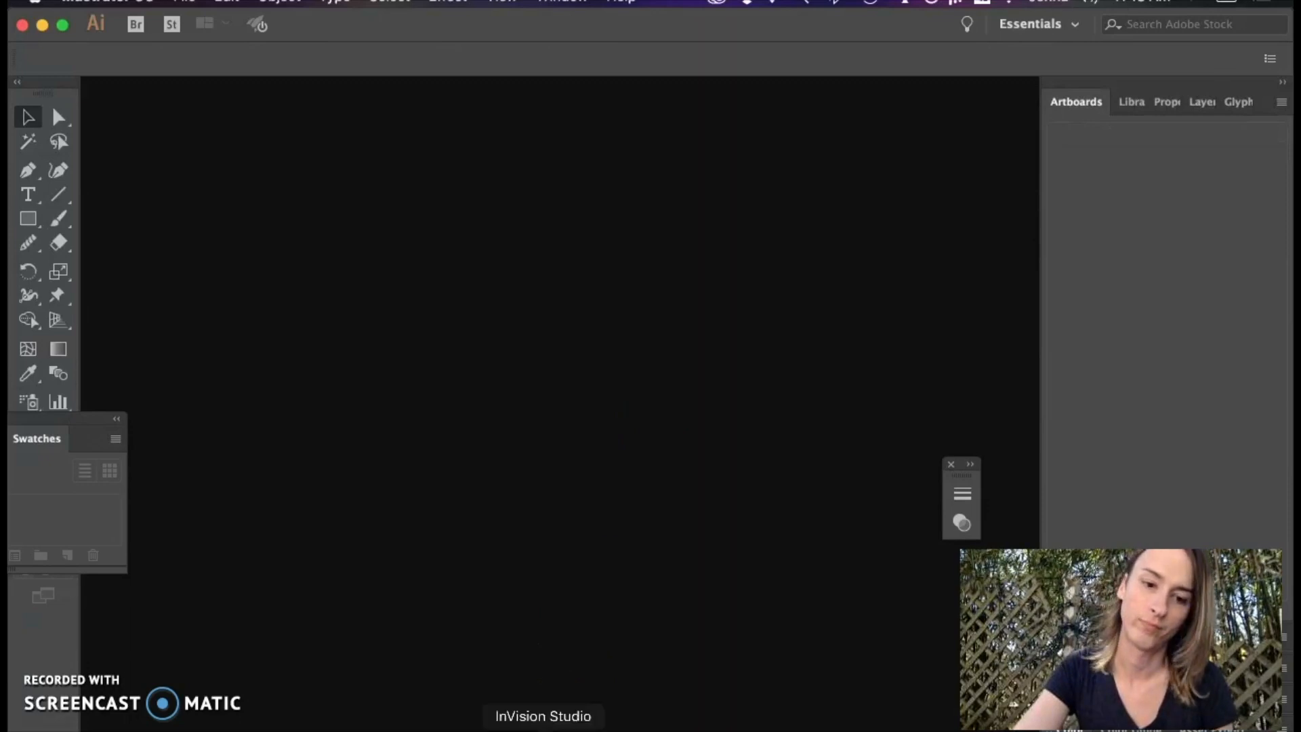
# Switch to Photoshop and enlarge the icon by setting its resolution to 800 pixels/inch with resampling on.
pyautogui.click(577, 726)
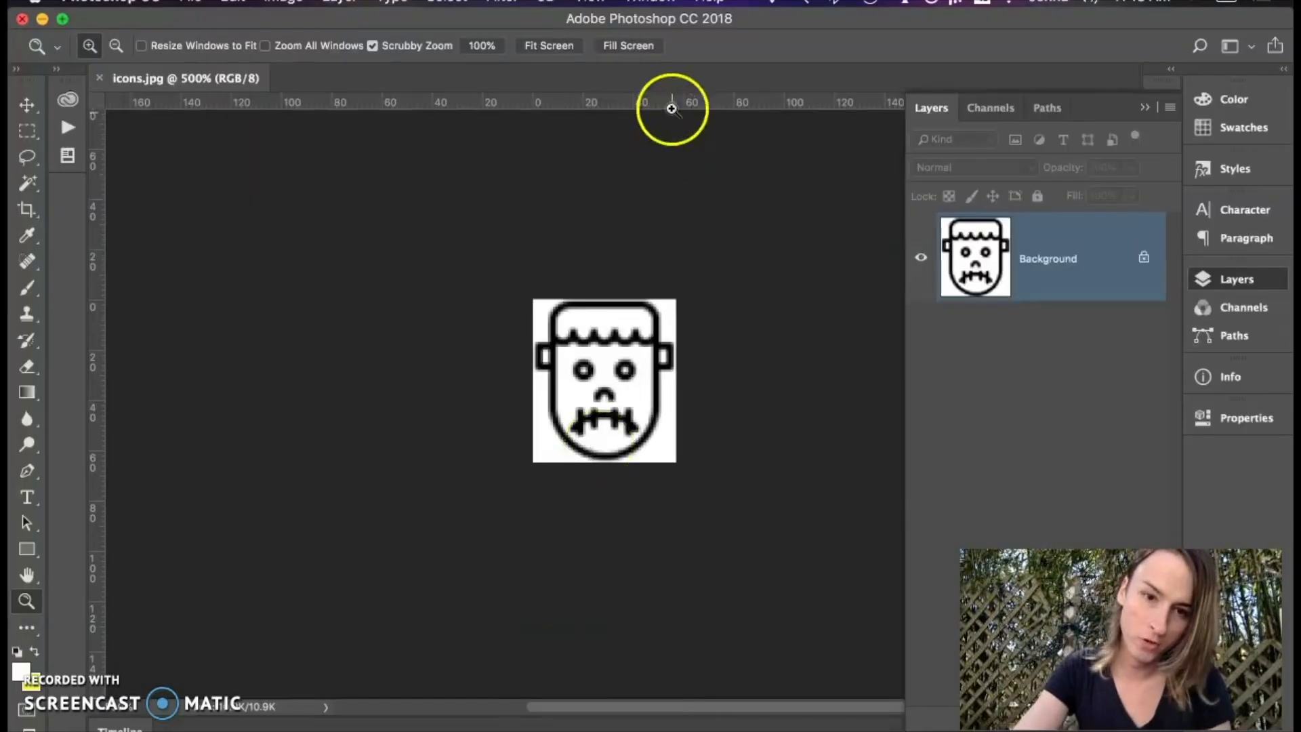
pyautogui.press('alt')
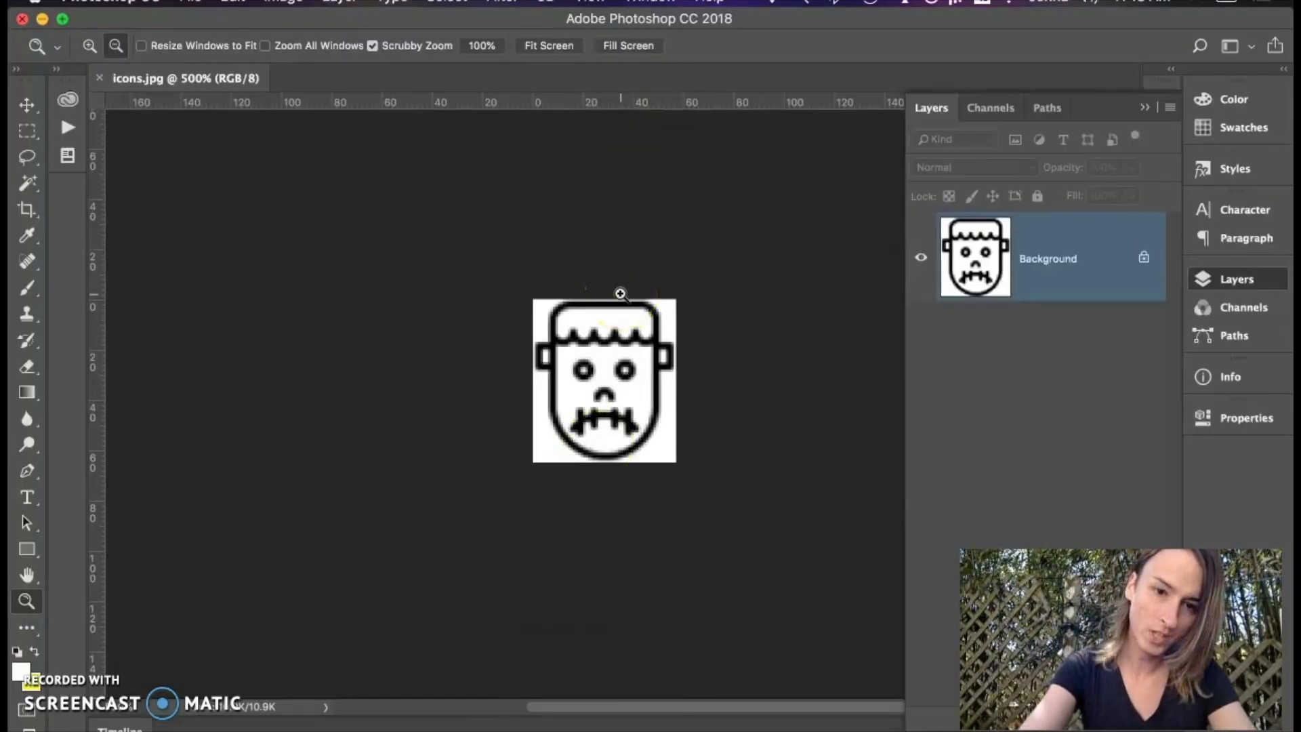
pyautogui.press('super+alt+i')
pyautogui.click(830, 229)
pyautogui.doubleClick(831, 226)
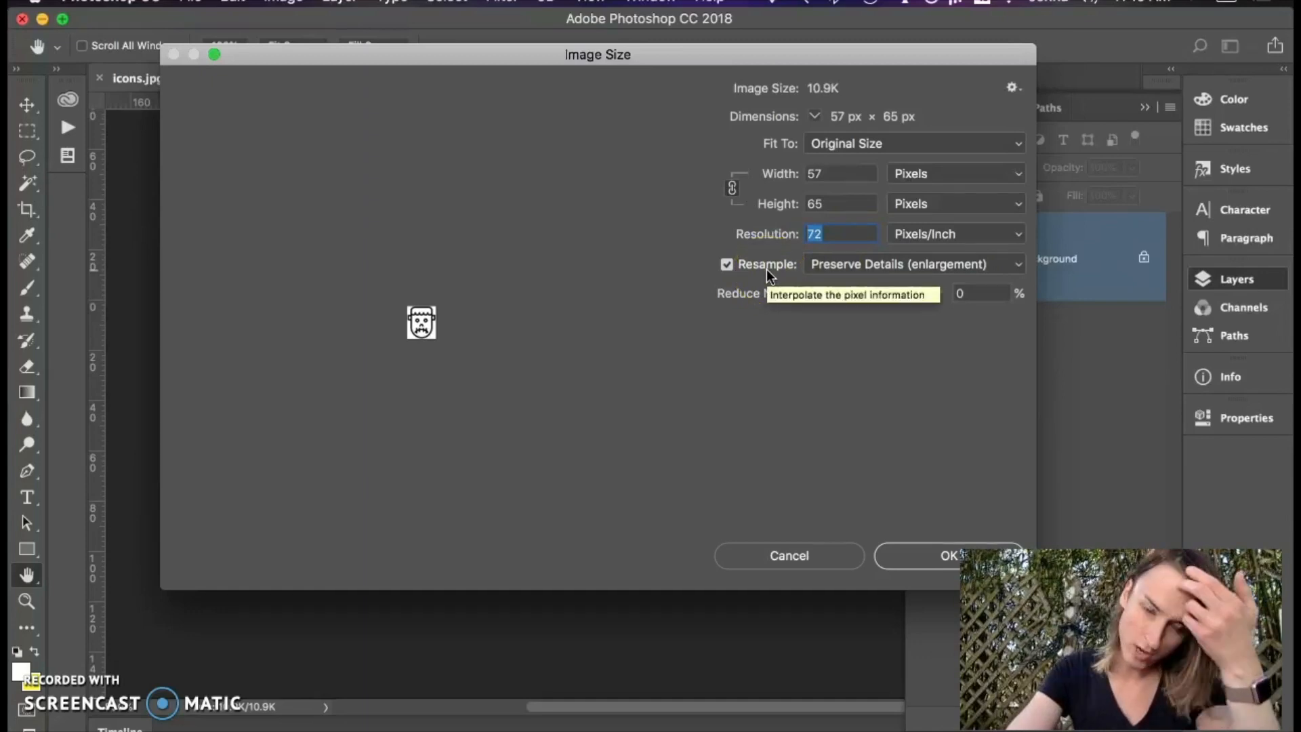
pyautogui.click(726, 264)
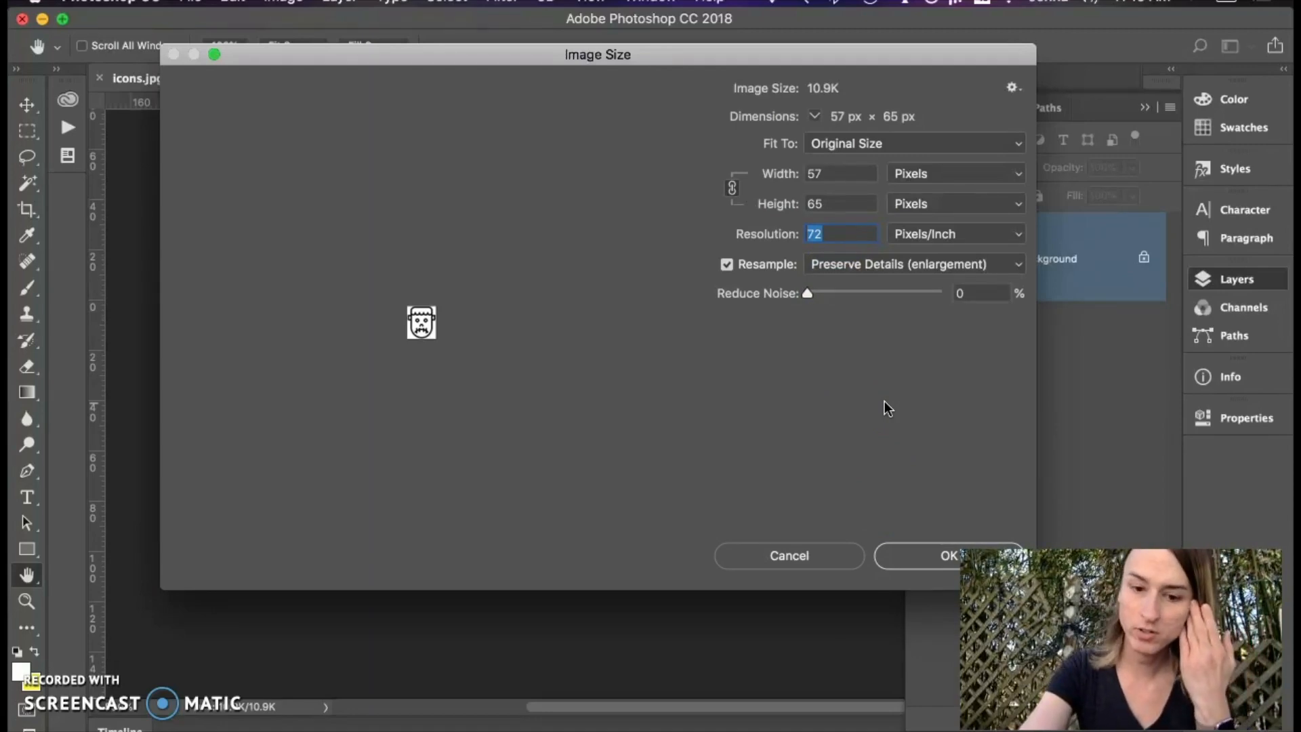
pyautogui.write('800')
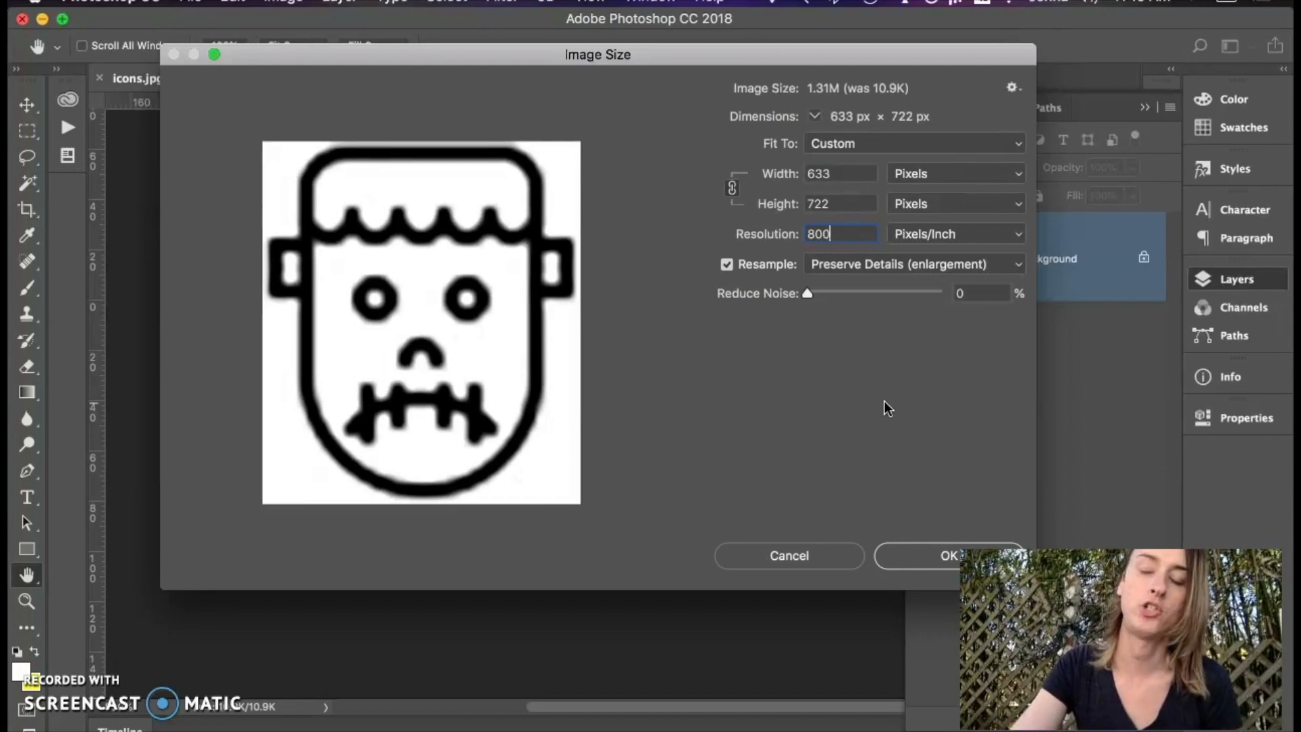
pyautogui.press('Return')
pyautogui.press('z')
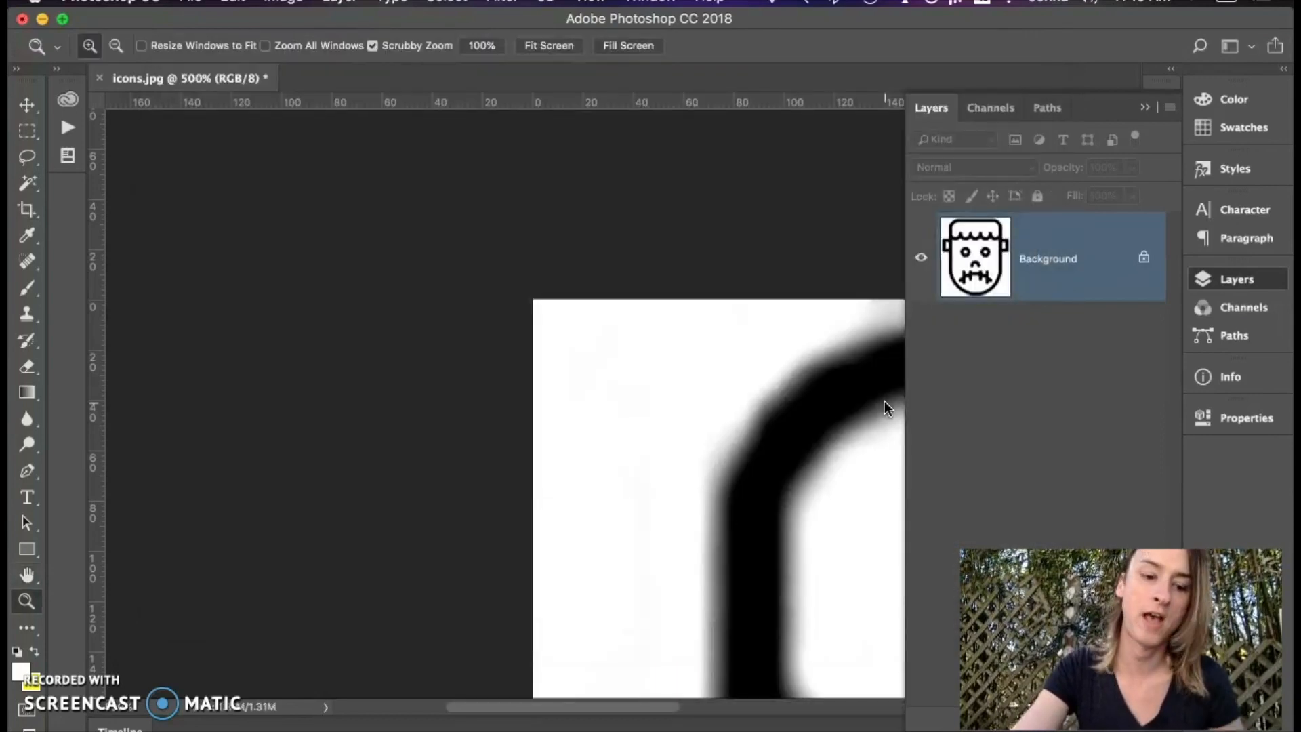
pyautogui.press('super+0')
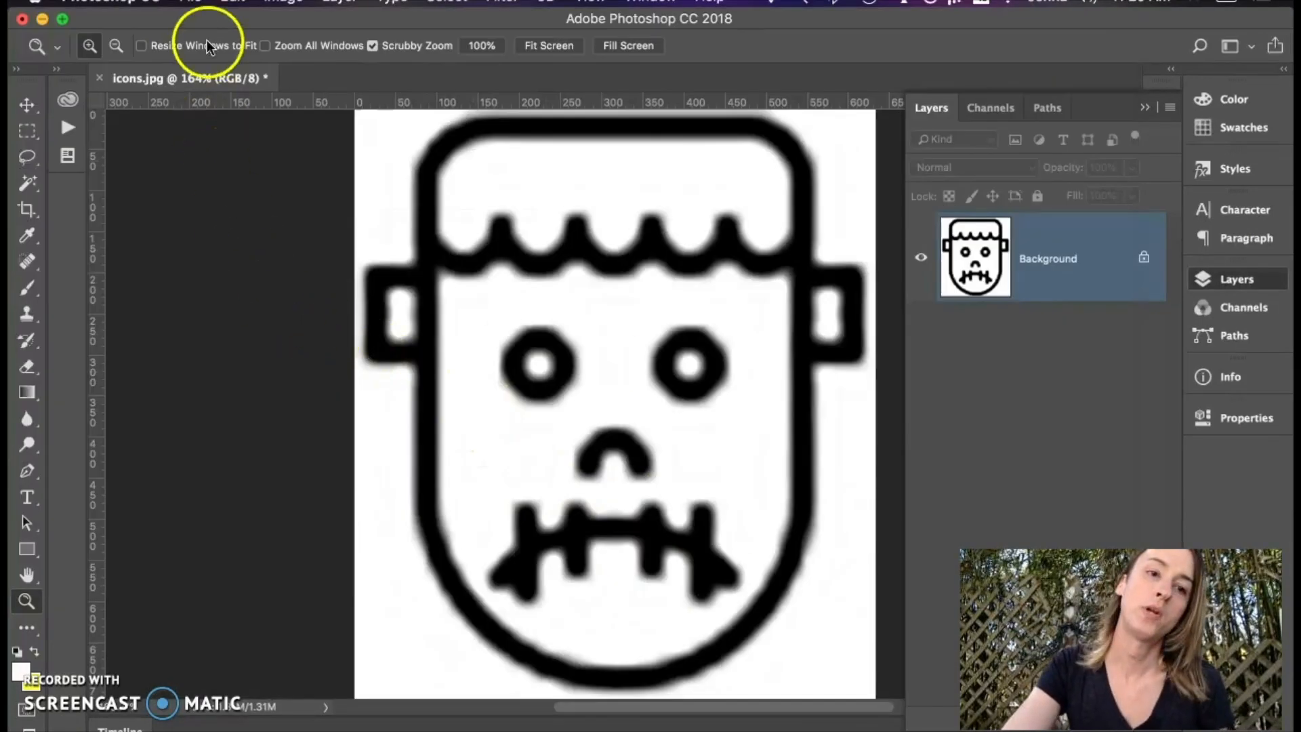
# Save the enlarged image to the Desktop as icons.tif in TIFF format, with no image compression.
pyautogui.click(191, 7)
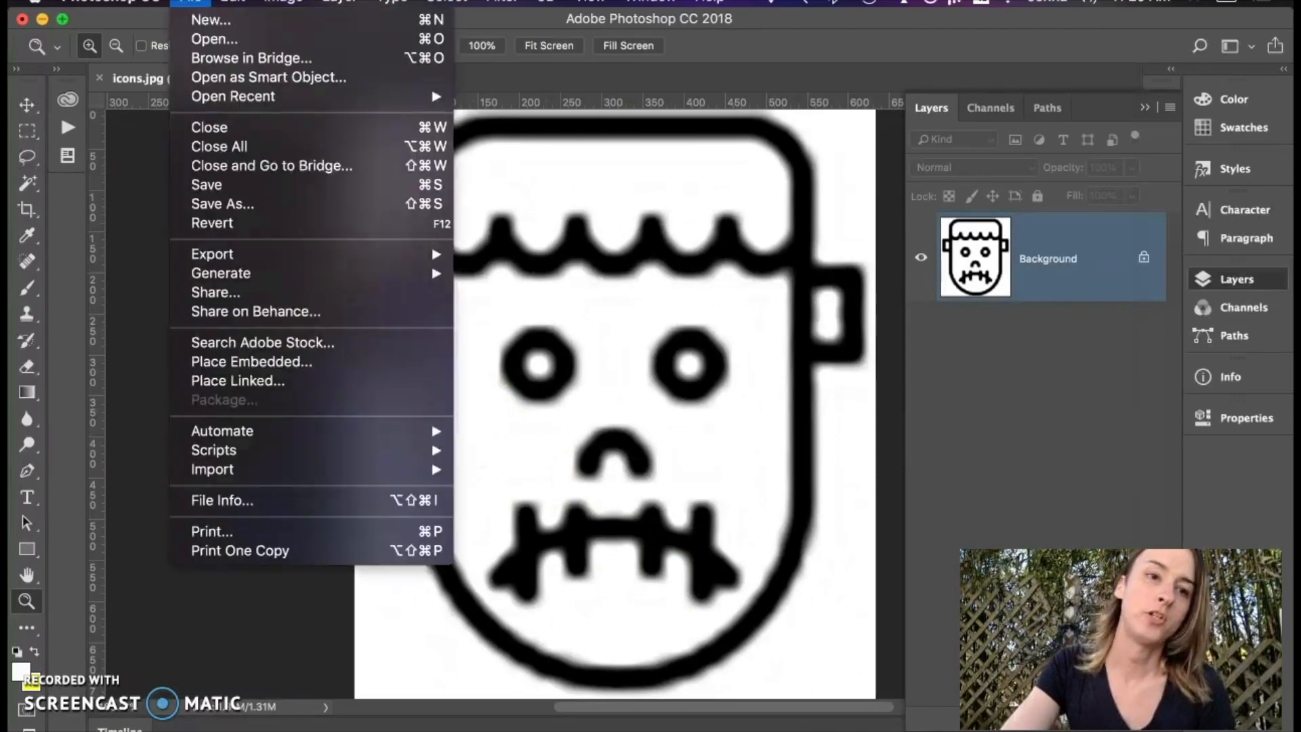
pyautogui.click(216, 202)
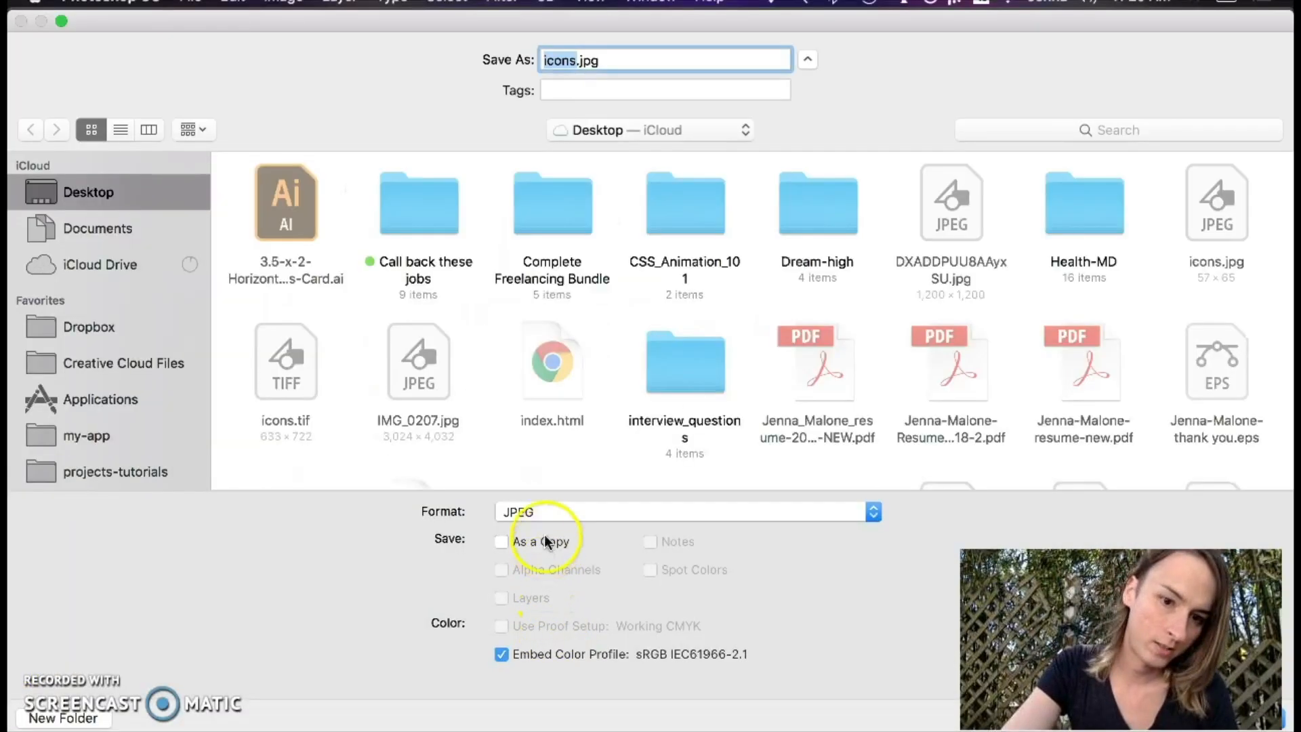
pyautogui.click(546, 513)
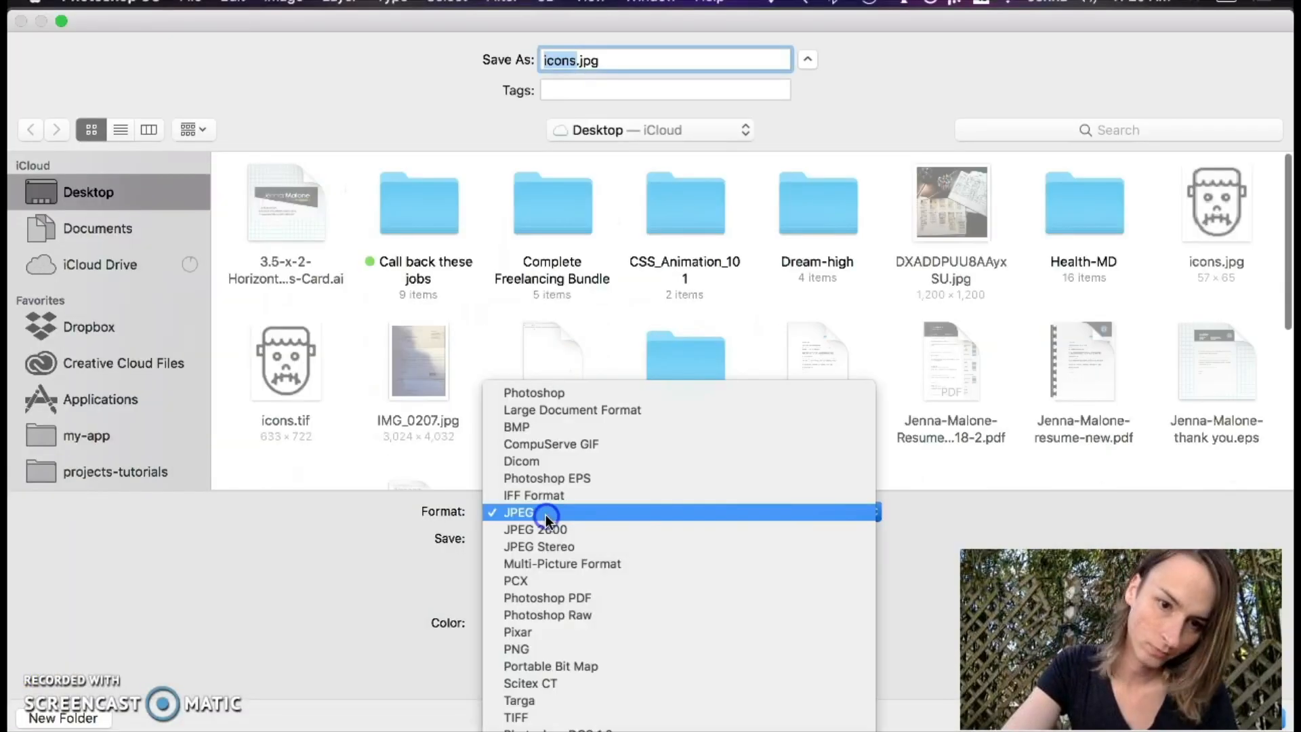
pyautogui.click(547, 701)
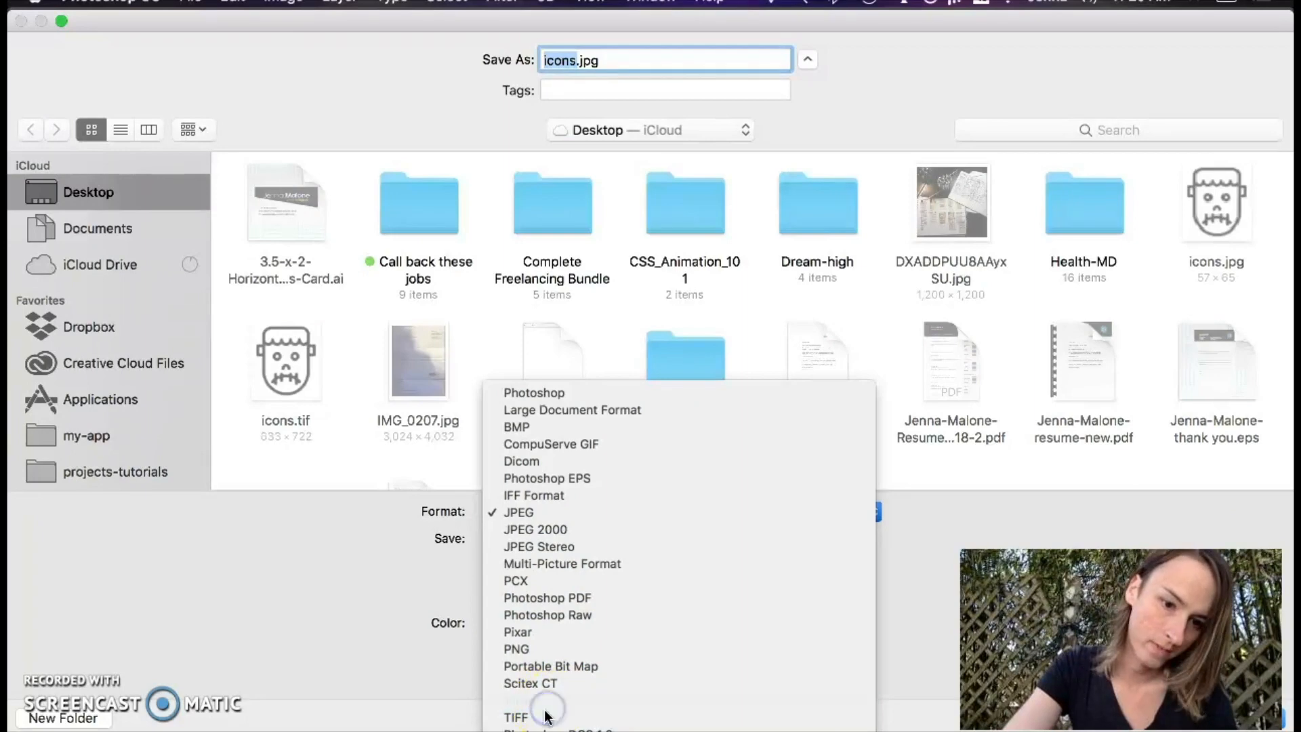
pyautogui.click(574, 520)
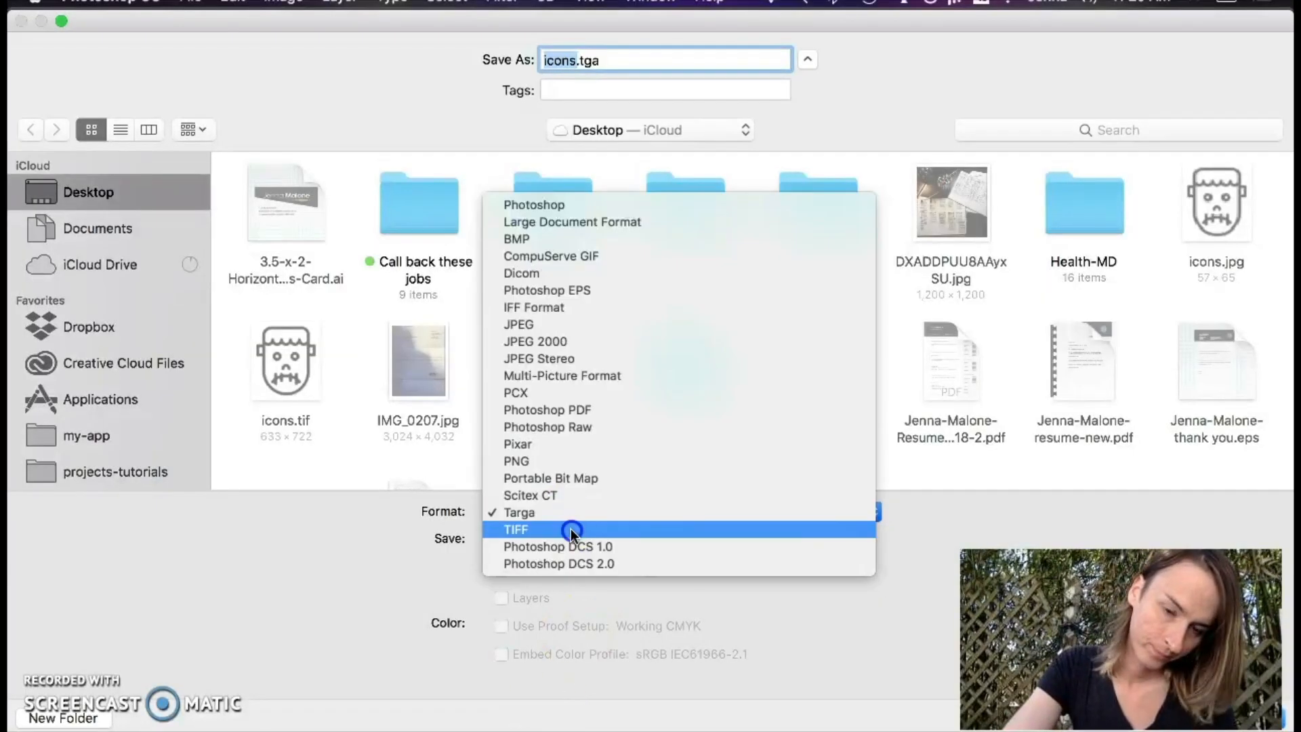
pyautogui.click(571, 529)
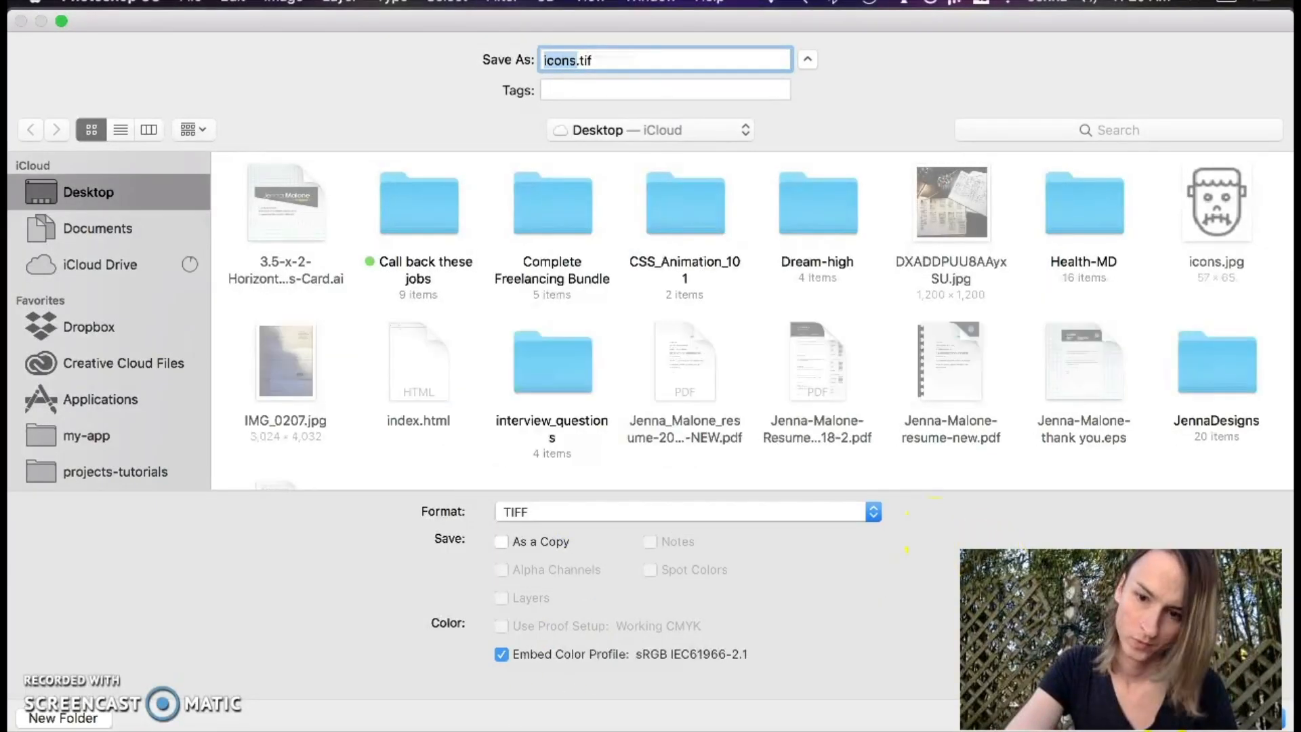
pyautogui.press('Return')
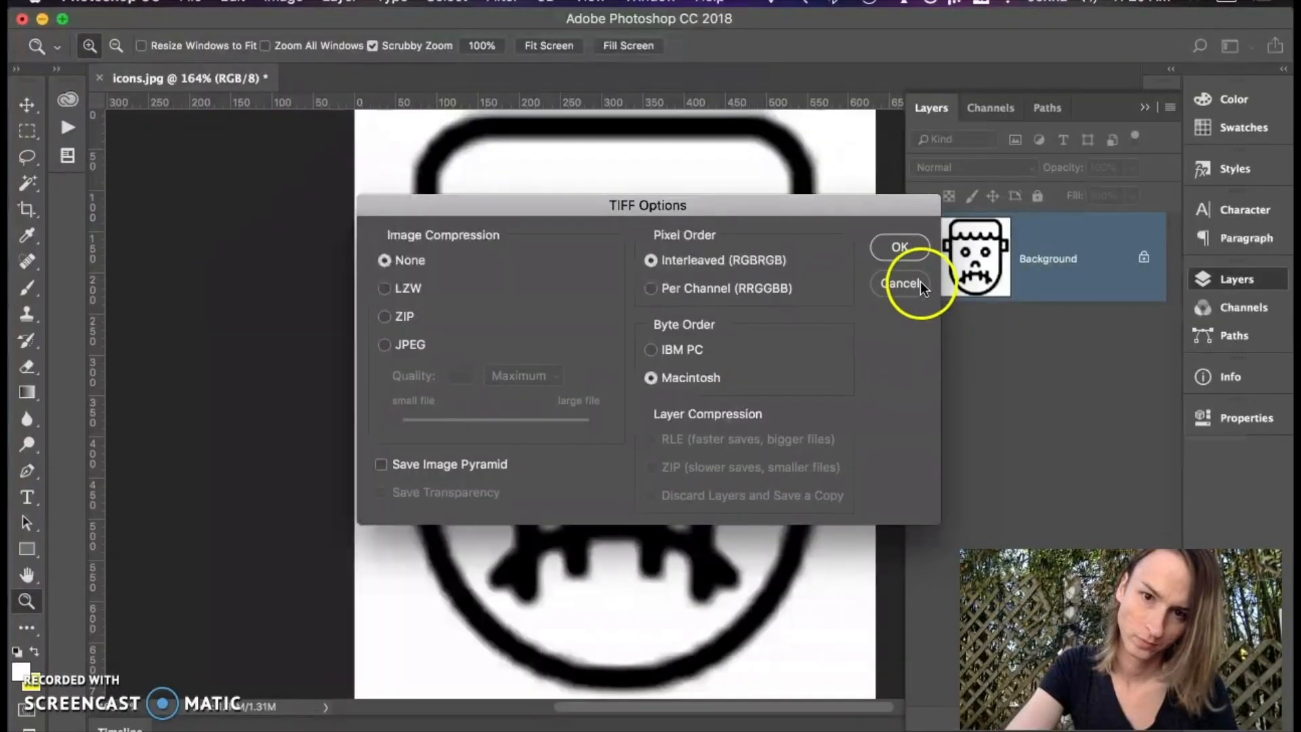
pyautogui.click(900, 245)
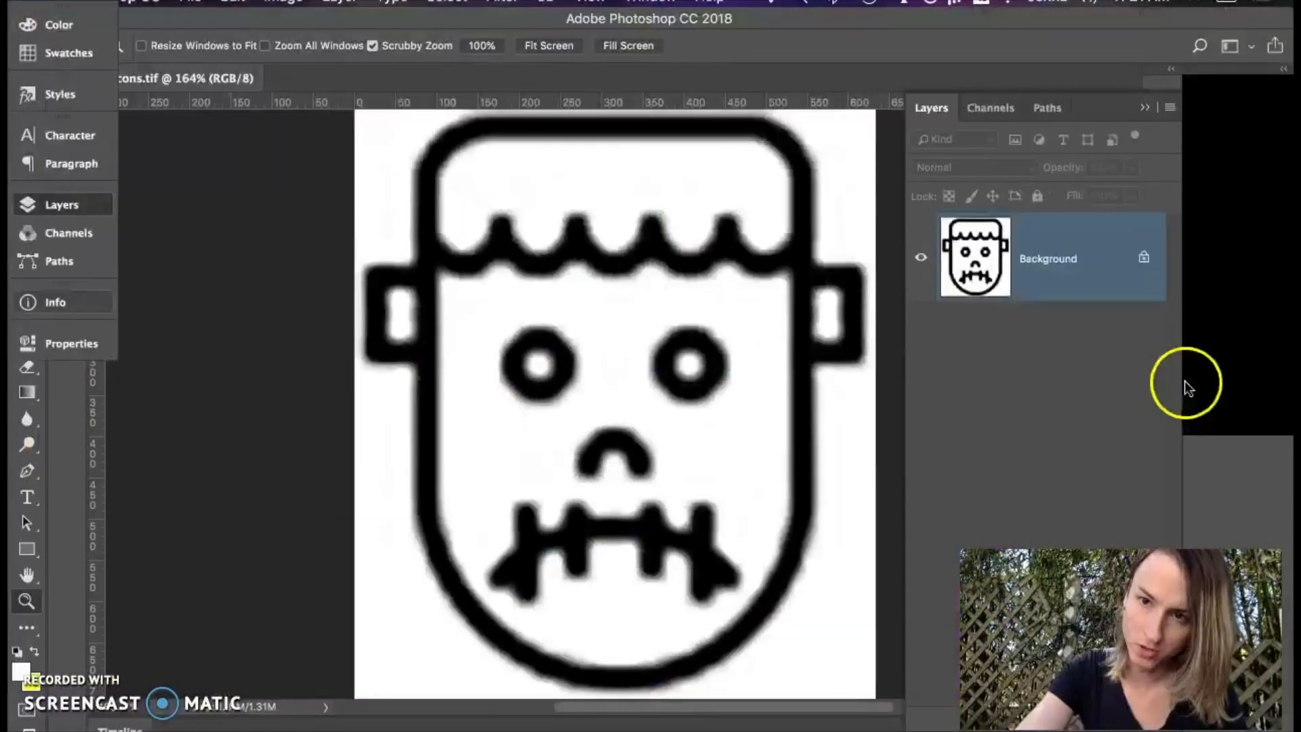
# Open icons.tif from the desktop in Illustrator and apply the default Image Trace to the icon.
pyautogui.press('F11')
pyautogui.moveTo(1213, 117); pyautogui.dragTo(600, 731)
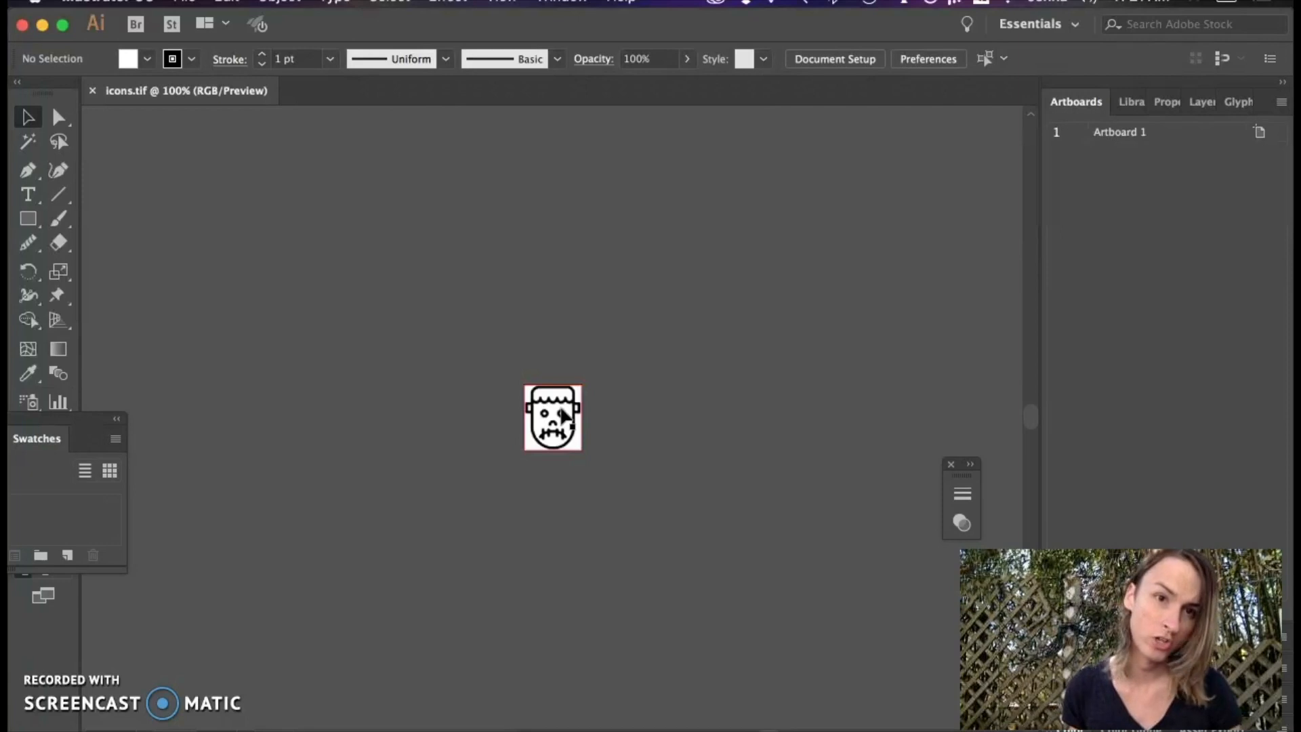
pyautogui.click(566, 415)
pyautogui.press('z')
pyautogui.moveTo(497, 373); pyautogui.dragTo(607, 469)
pyautogui.press('v')
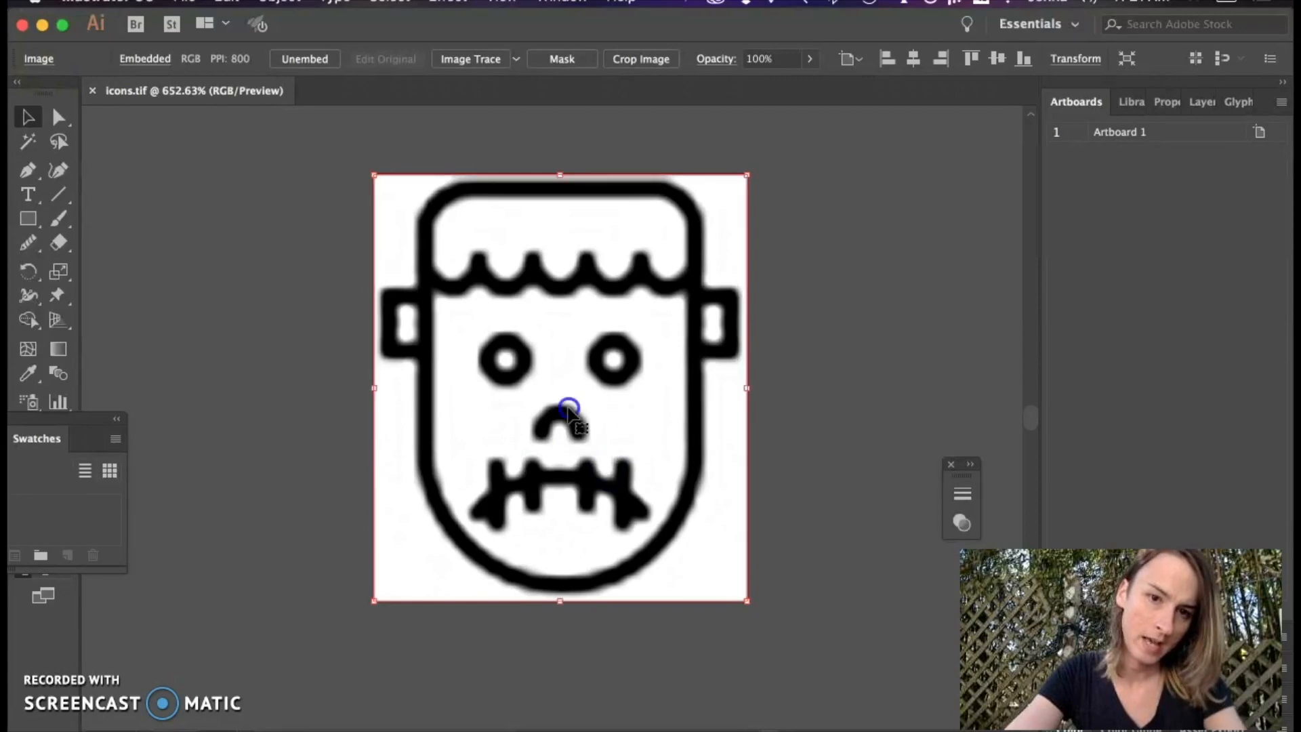
pyautogui.click(456, 62)
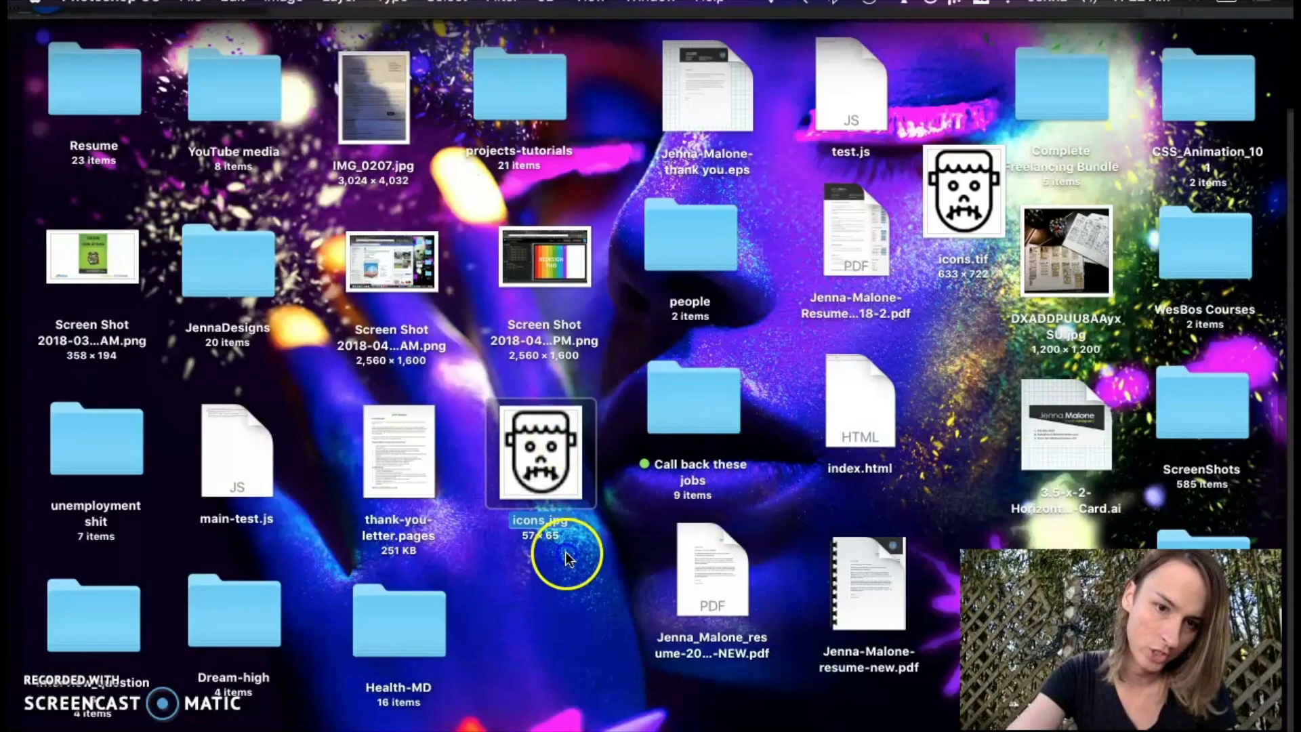
# Open icons.jpg in Illustrator again and place its traced icon beside the artboard in the icons.tif document for comparison.
pyautogui.moveTo(566, 557); pyautogui.dragTo(610, 731)
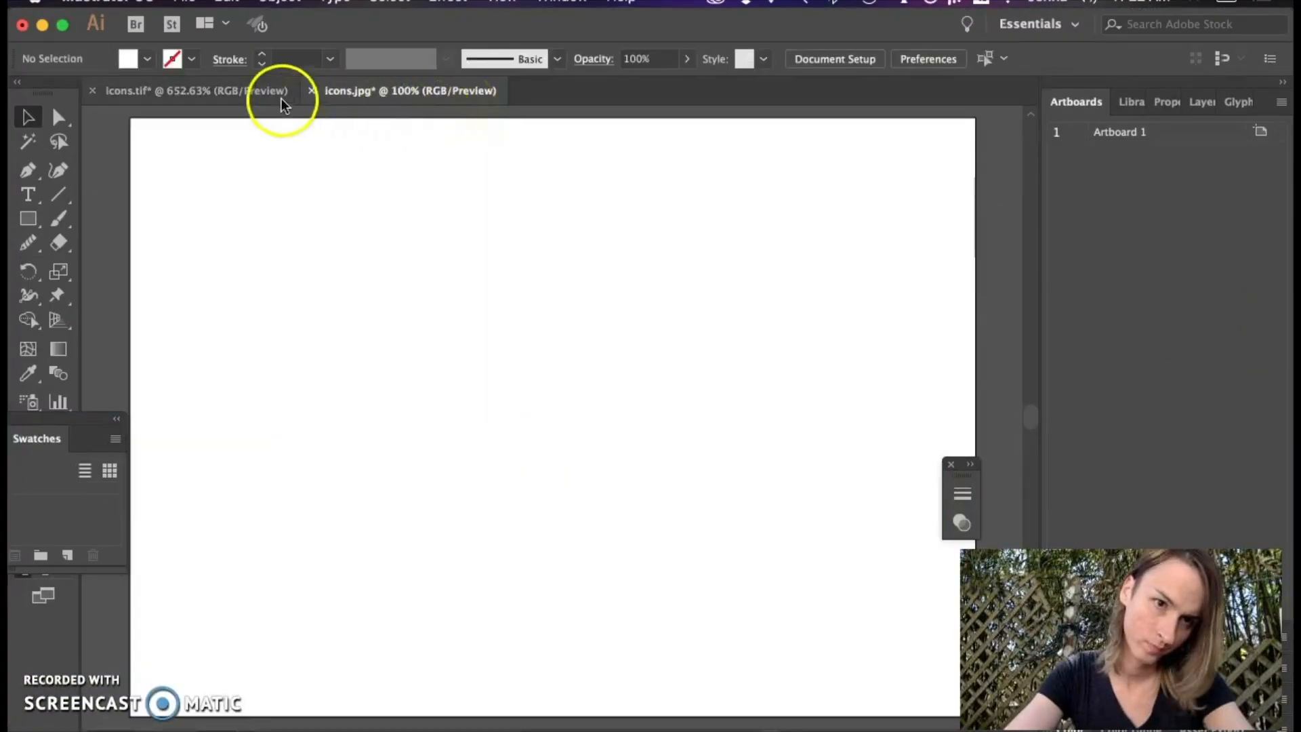
pyautogui.click(271, 95)
pyautogui.moveTo(630, 299)
pyautogui.mouseDown()
pyautogui.moveTo(537, 314)
pyautogui.moveTo(241, 285)
pyautogui.moveTo(218, 296)
pyautogui.moveTo(217, 284)
pyautogui.moveTo(310, 290)
pyautogui.mouseUp()
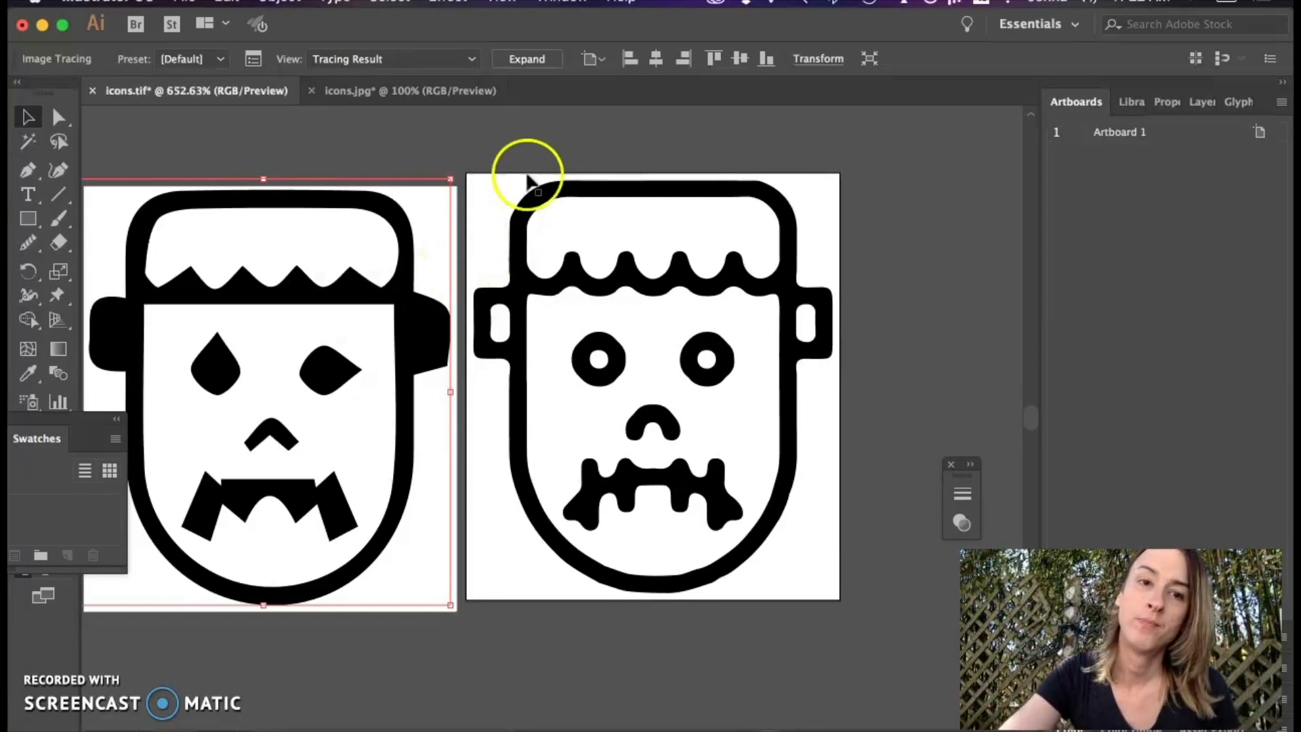
# Try selecting individual parts of the unexpanded TIFF tracing on the artboard with the Direct Selection tool.
pyautogui.click(529, 128)
pyautogui.click(536, 219)
pyautogui.click(527, 58)
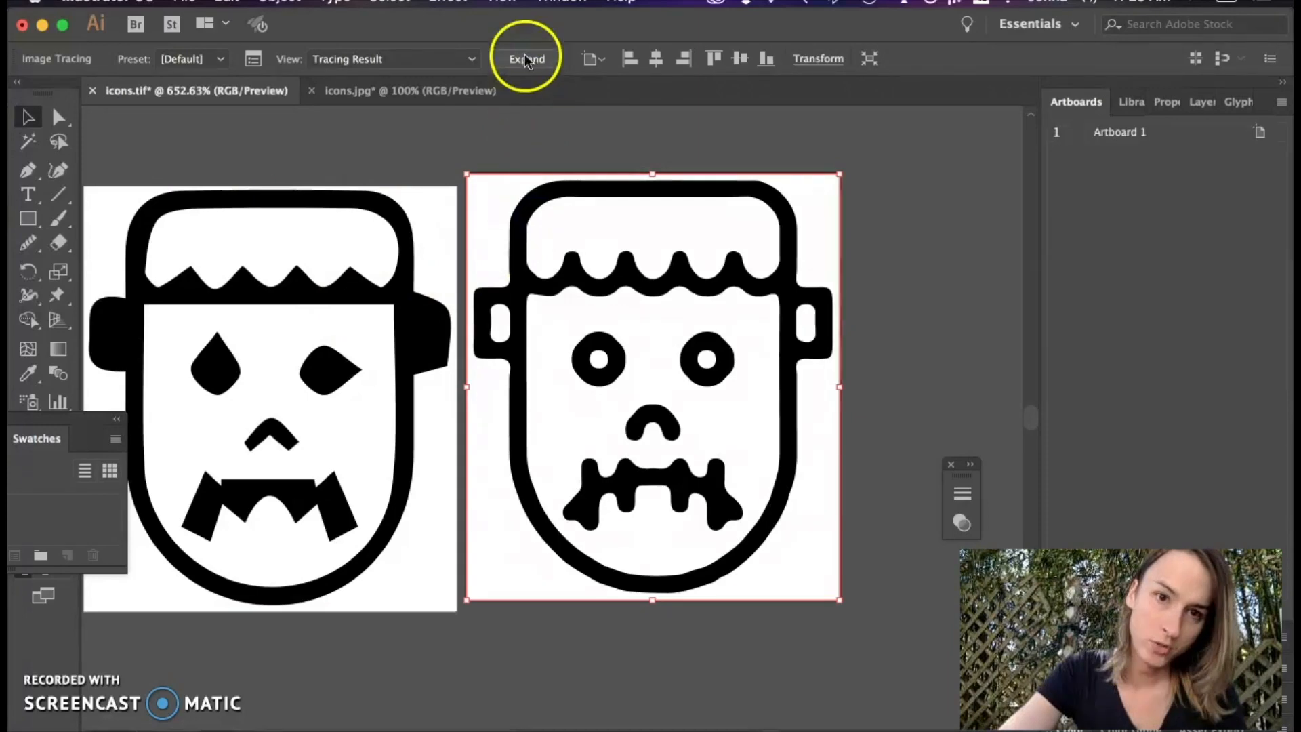
pyautogui.click(462, 154)
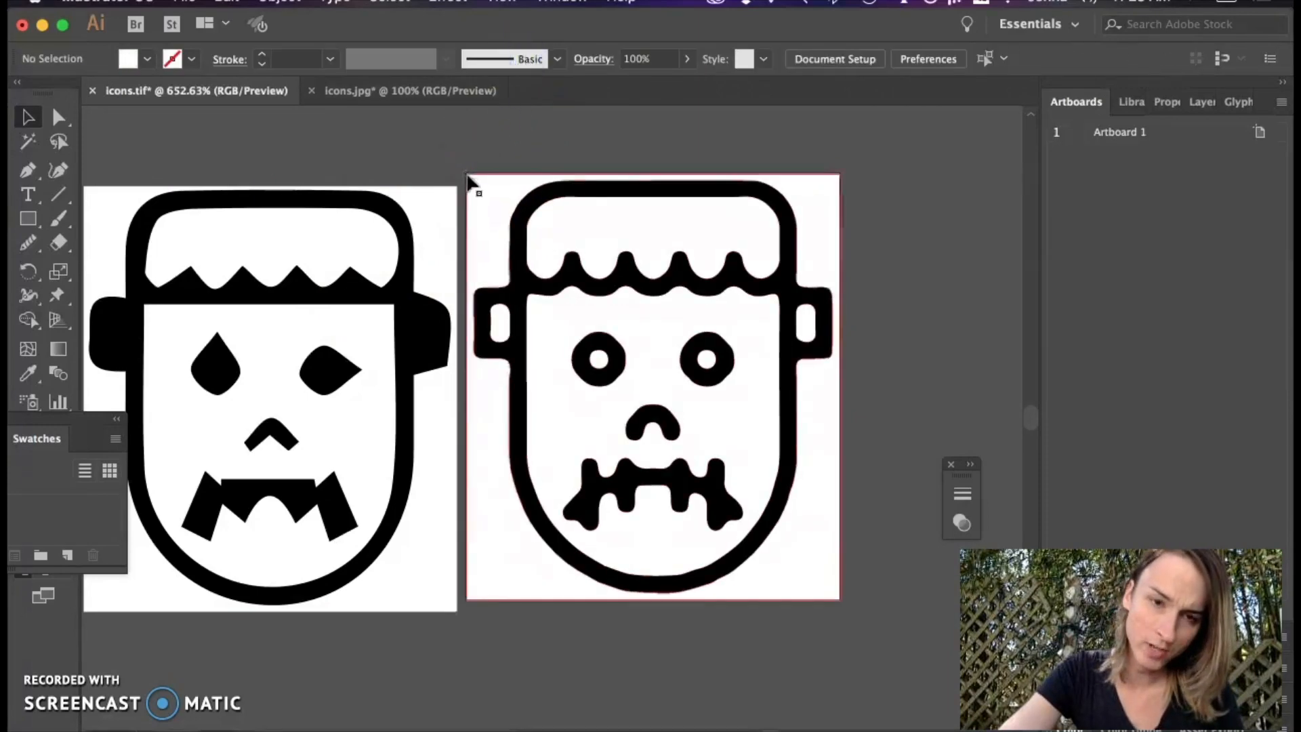
pyautogui.click(59, 117)
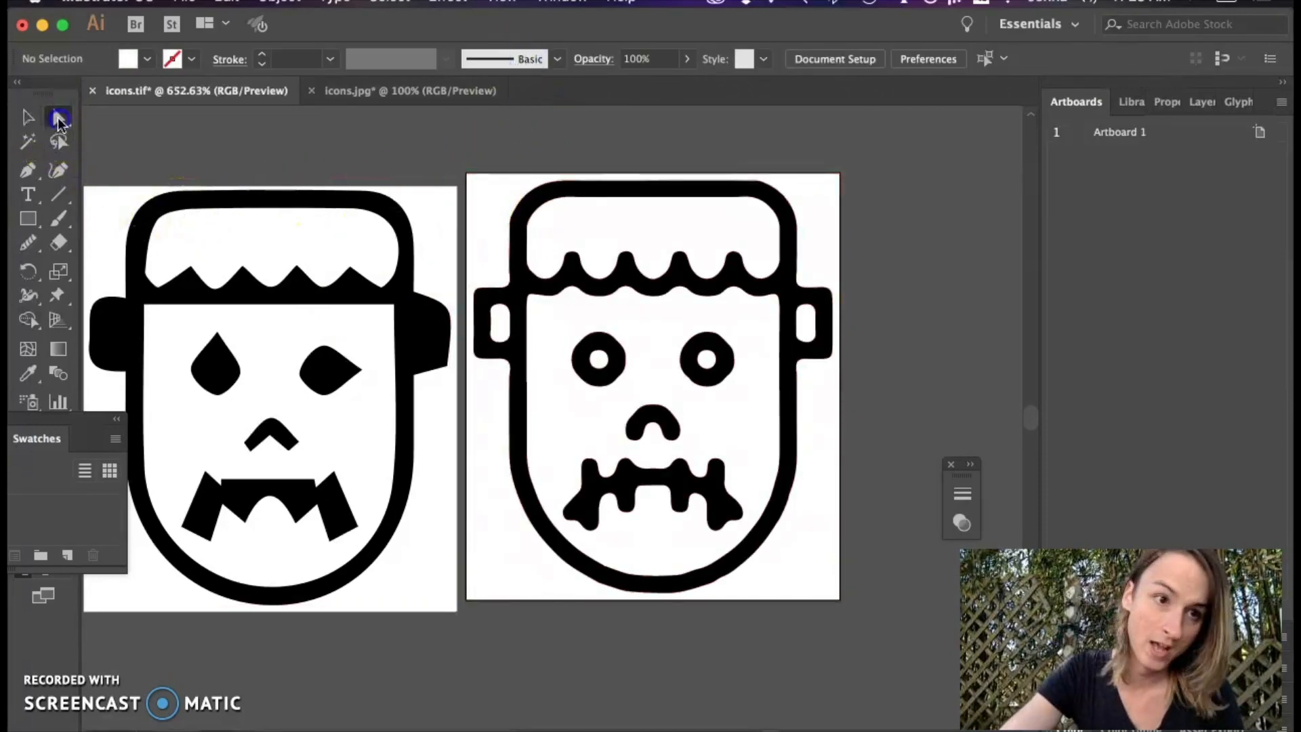
pyautogui.click(492, 194)
pyautogui.click(487, 153)
pyautogui.click(501, 196)
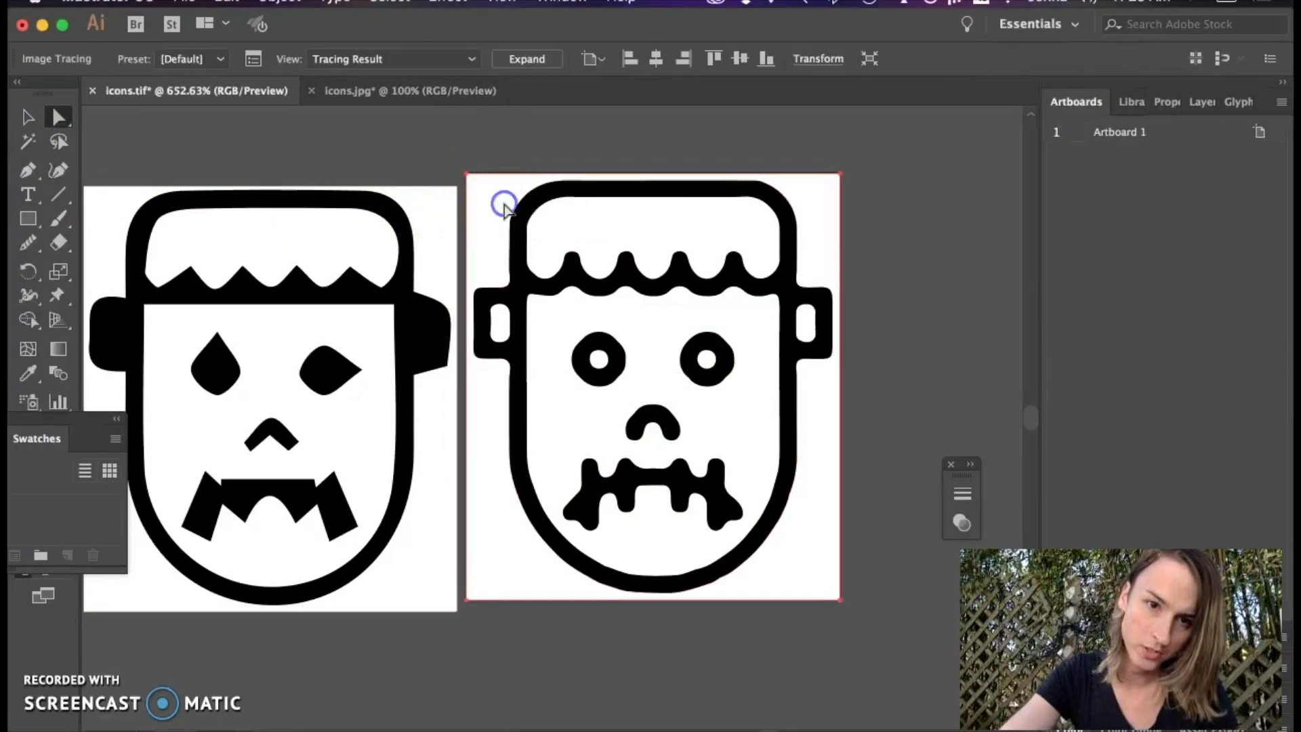
# Expand the TIFF tracing and delete all of its white shapes by selecting everything with the same fill colour.
pyautogui.click(527, 59)
pyautogui.click(479, 150)
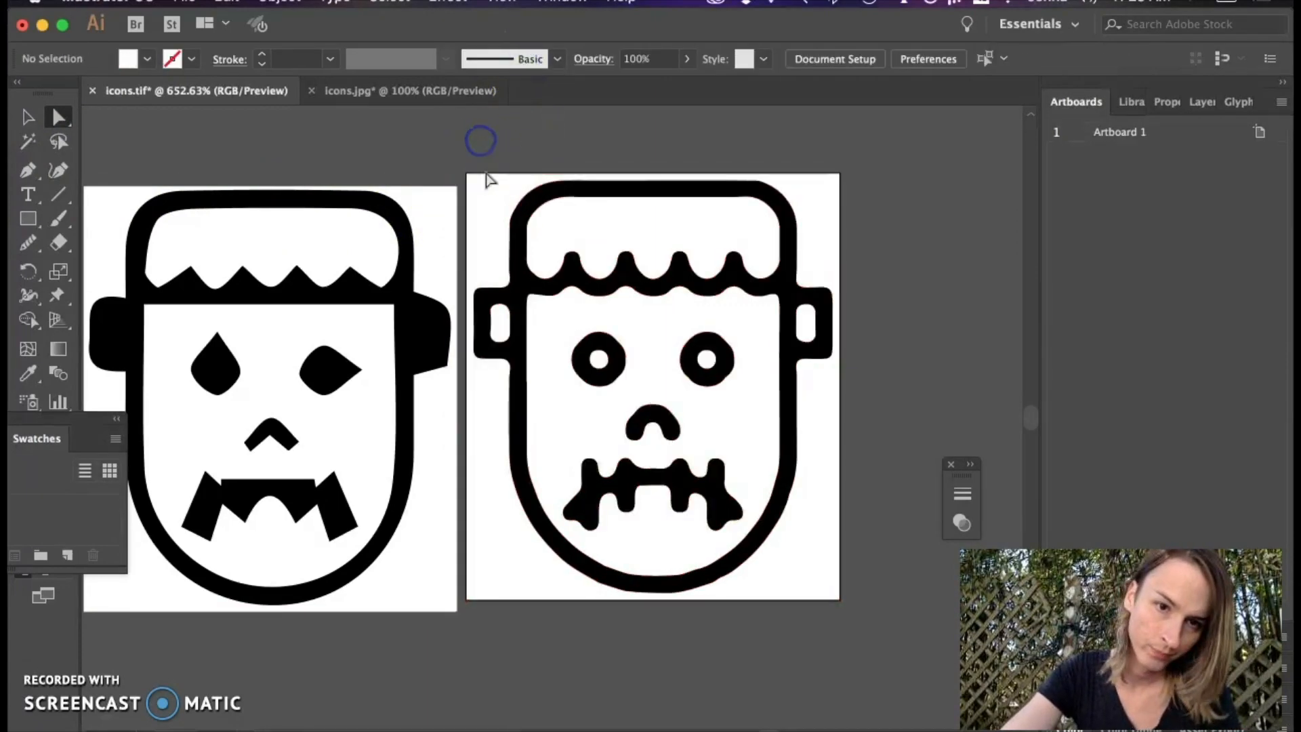
pyautogui.click(488, 192)
pyautogui.click(383, 4)
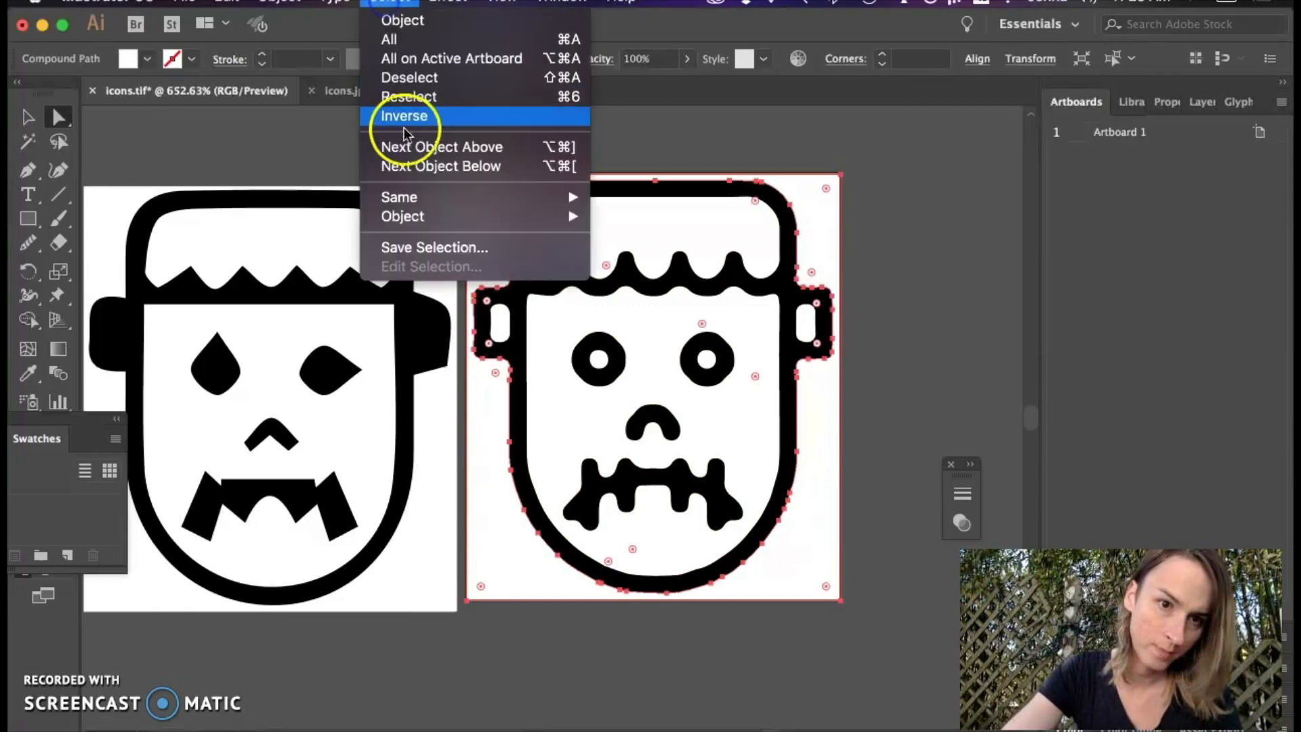
pyautogui.moveTo(400, 197)
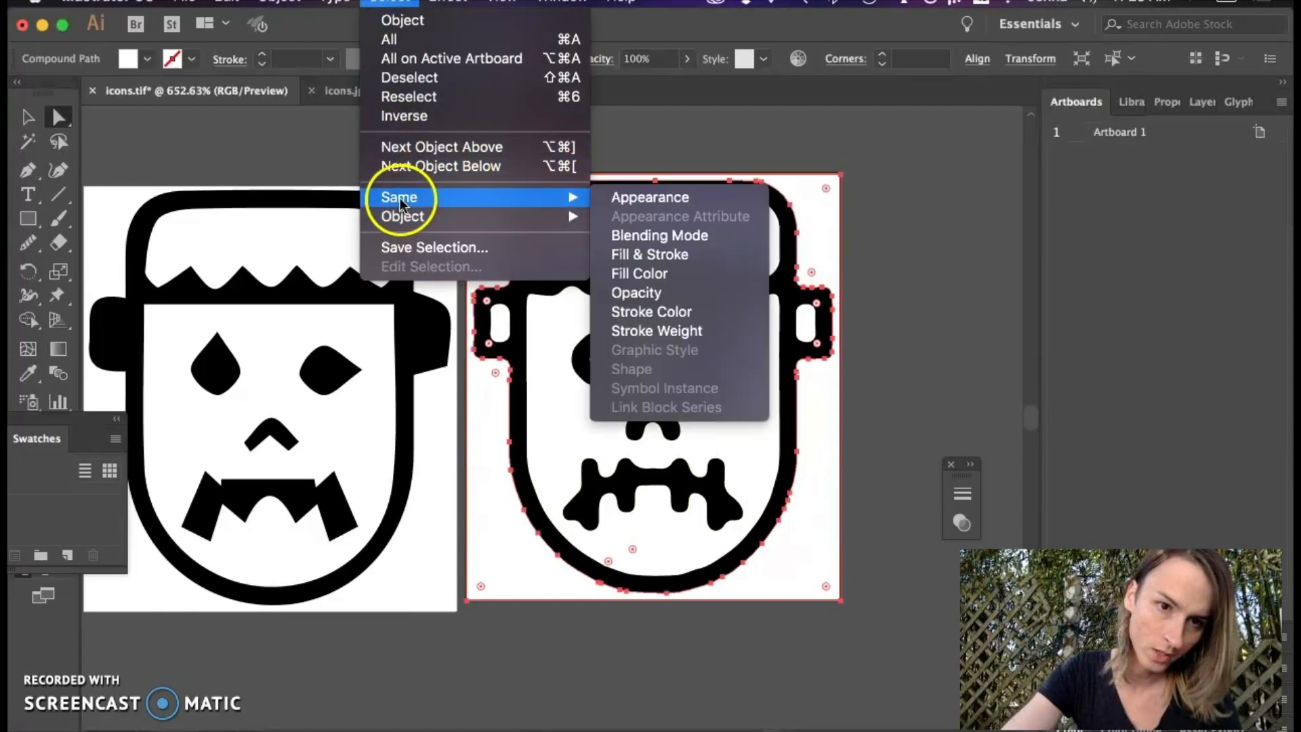
pyautogui.click(620, 273)
pyautogui.press('Delete')
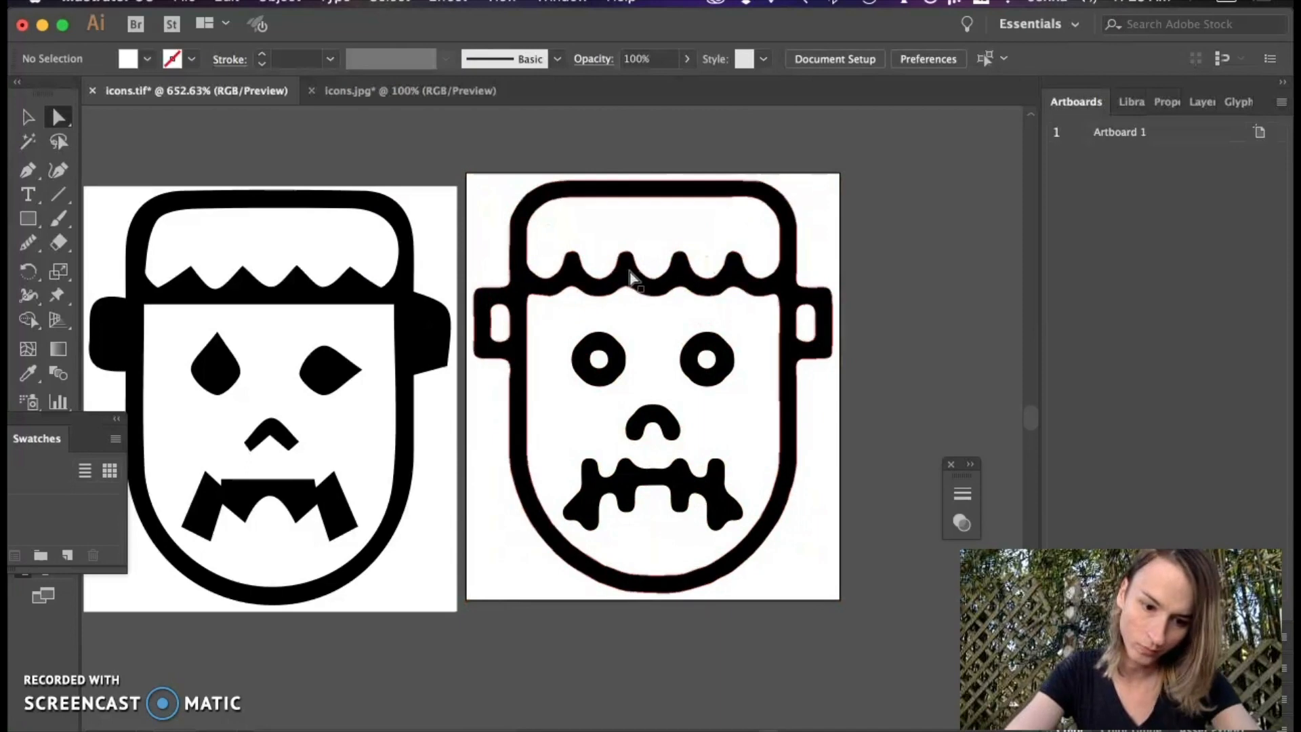
# Move the black icon off the artboard to check for leftover white shapes, and undo the move.
pyautogui.moveTo(664, 255); pyautogui.dragTo(879, 274)
pyautogui.press('v')
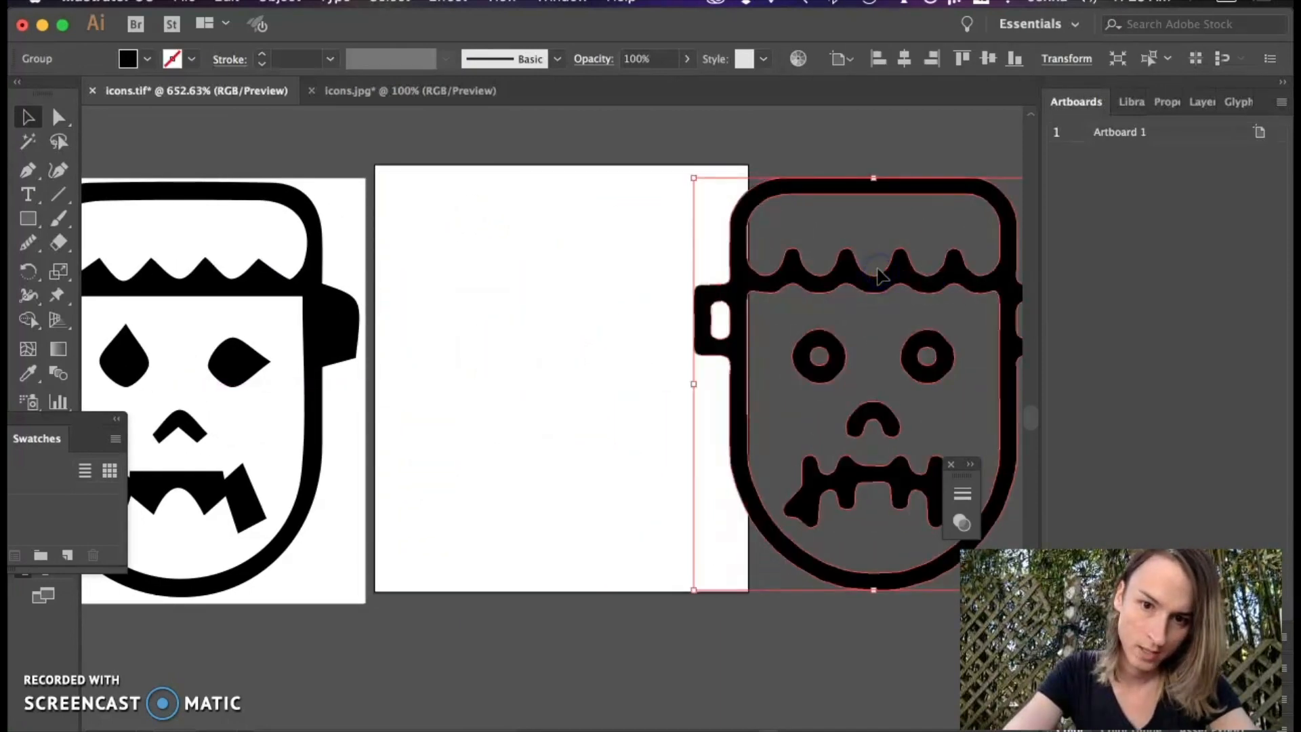
pyautogui.press('super+z')
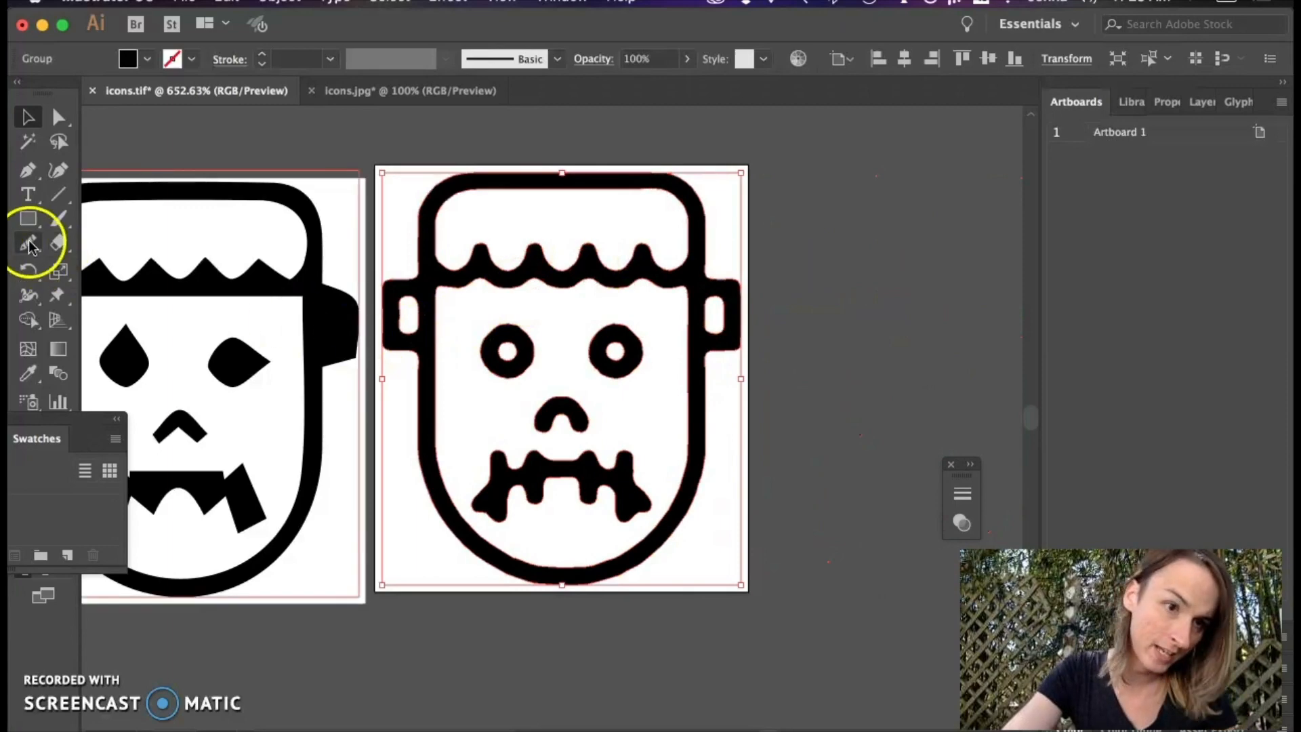
# Smooth the inner contour of the face outline, along the jaw and chin, with the Smooth tool.
pyautogui.click(27, 243)
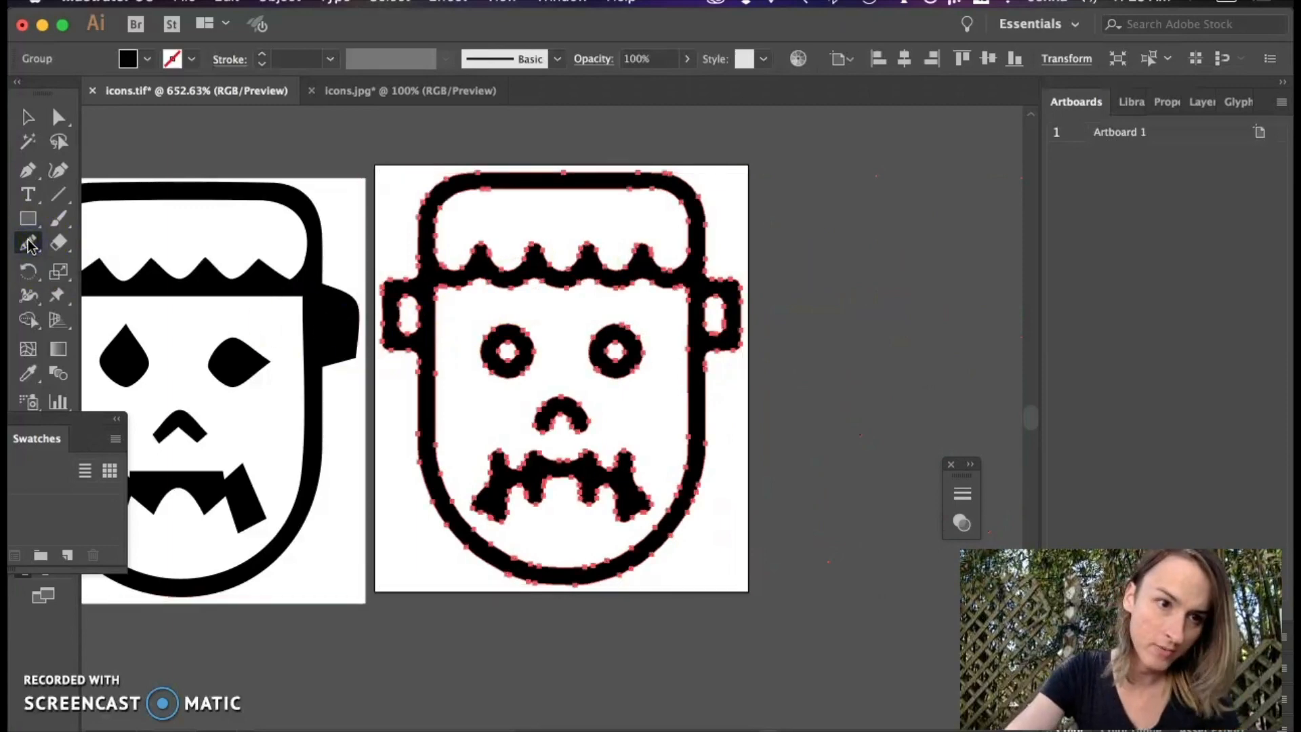
pyautogui.click(28, 244)
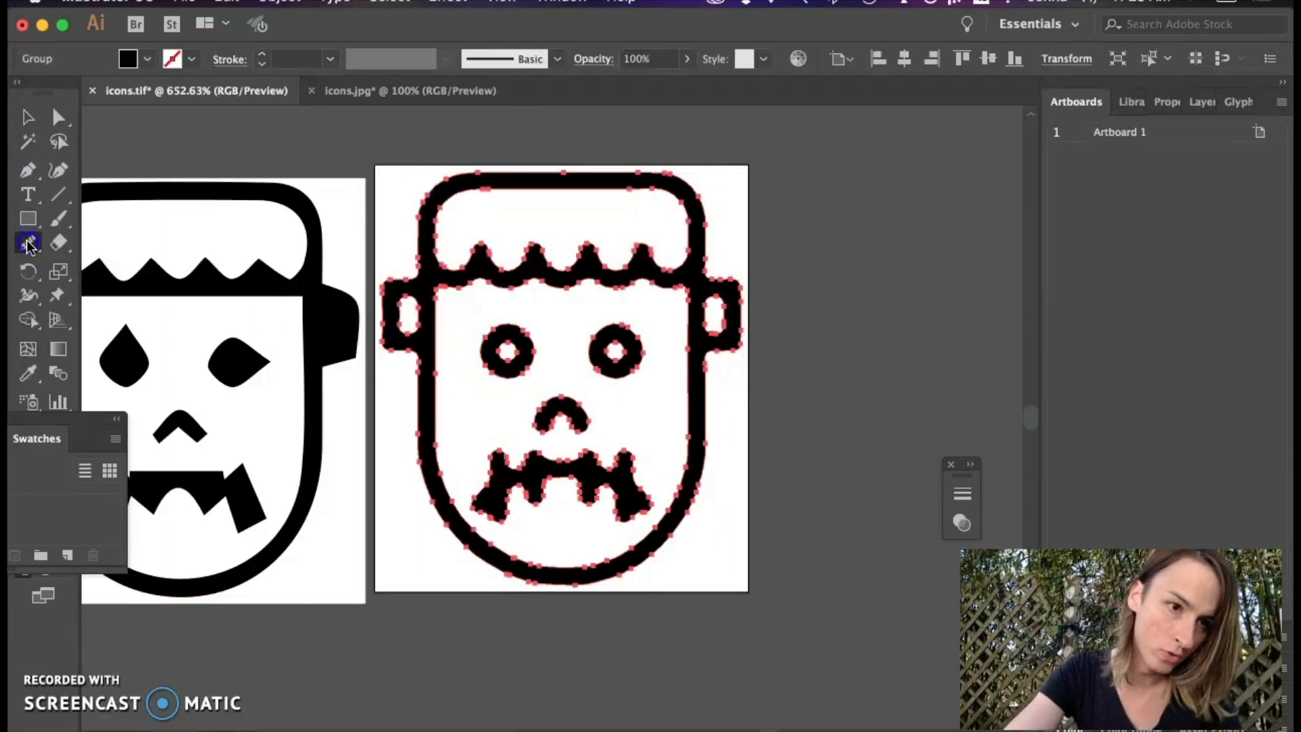
pyautogui.click(114, 292)
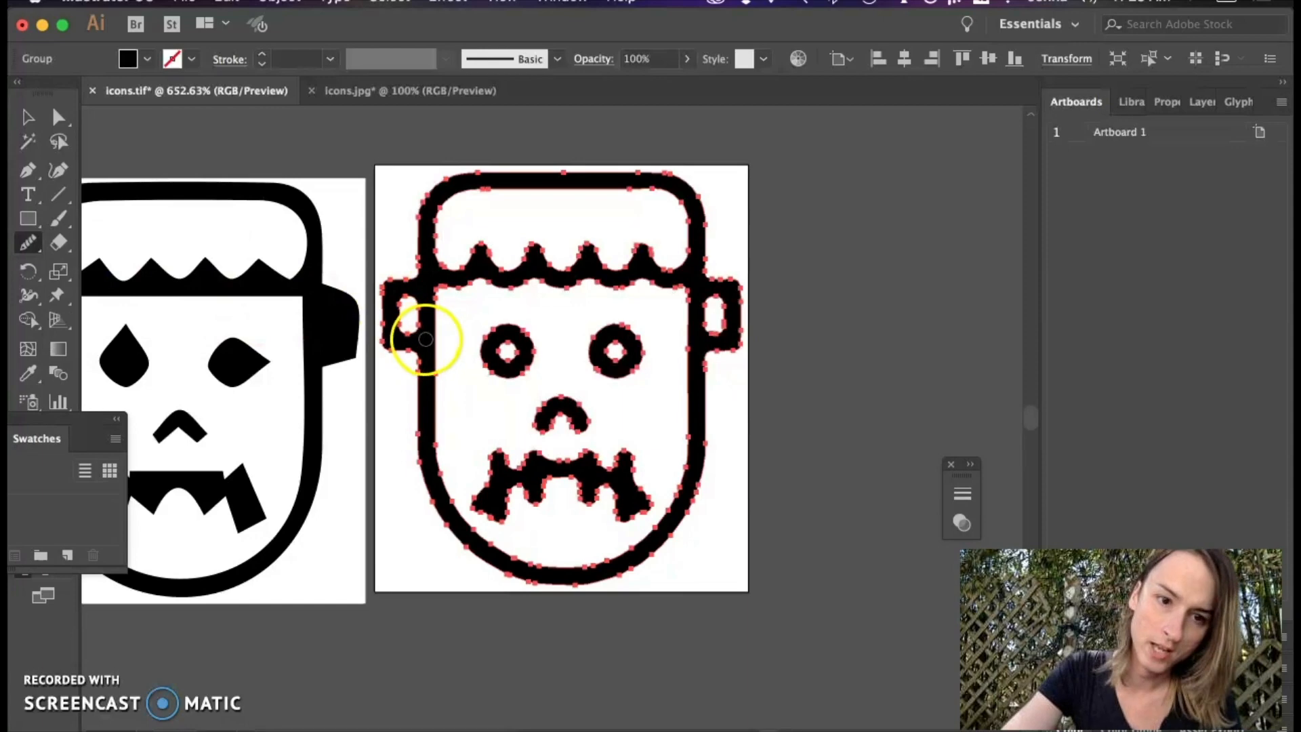
pyautogui.moveTo(435, 434)
pyautogui.mouseDown()
pyautogui.moveTo(442, 480)
pyautogui.moveTo(533, 571)
pyautogui.moveTo(569, 583)
pyautogui.moveTo(568, 558)
pyautogui.moveTo(676, 499)
pyautogui.moveTo(684, 339)
pyautogui.mouseUp()
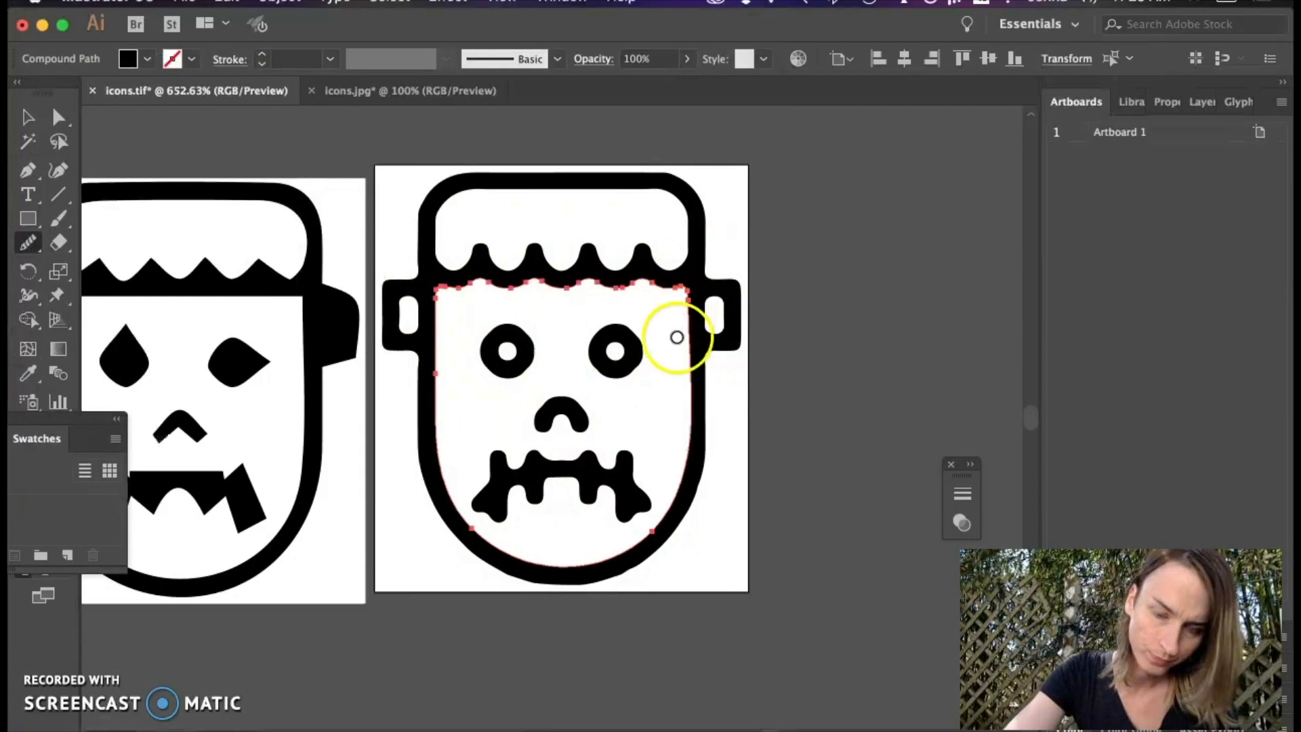